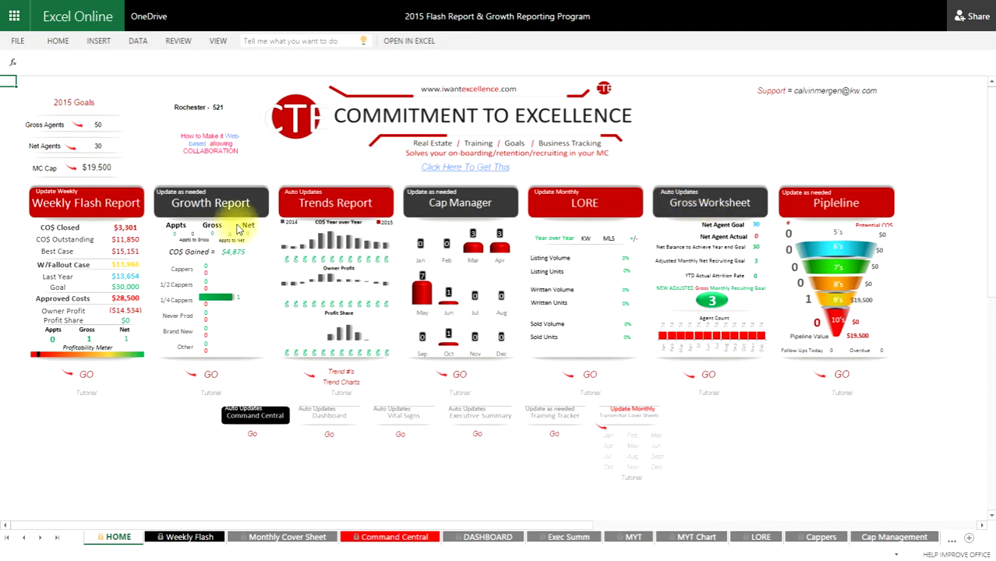
- Check the goals: Gross Agents 50, Net Agents 30 and MC Cap $19,500
left_click(109, 124)
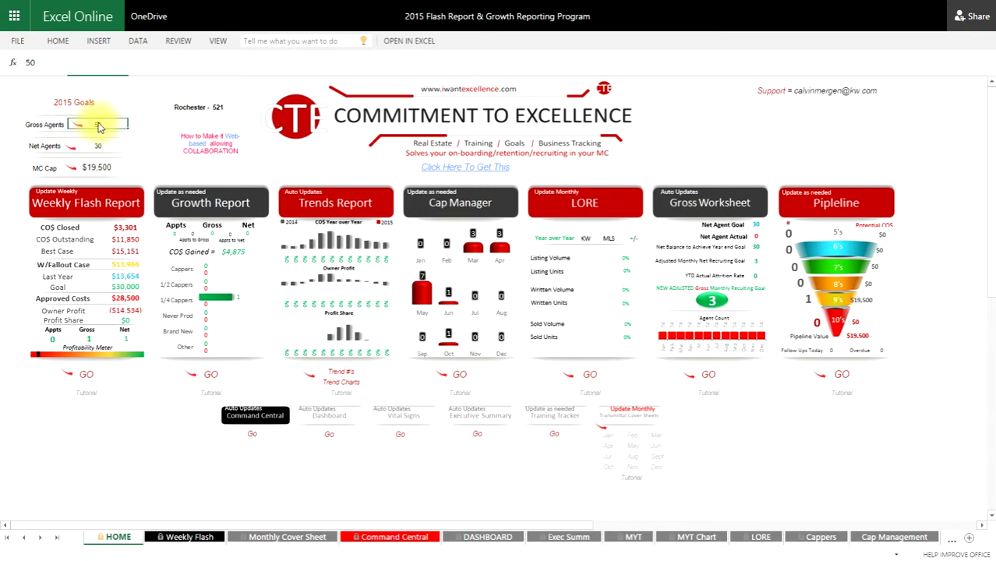
left_click(111, 148)
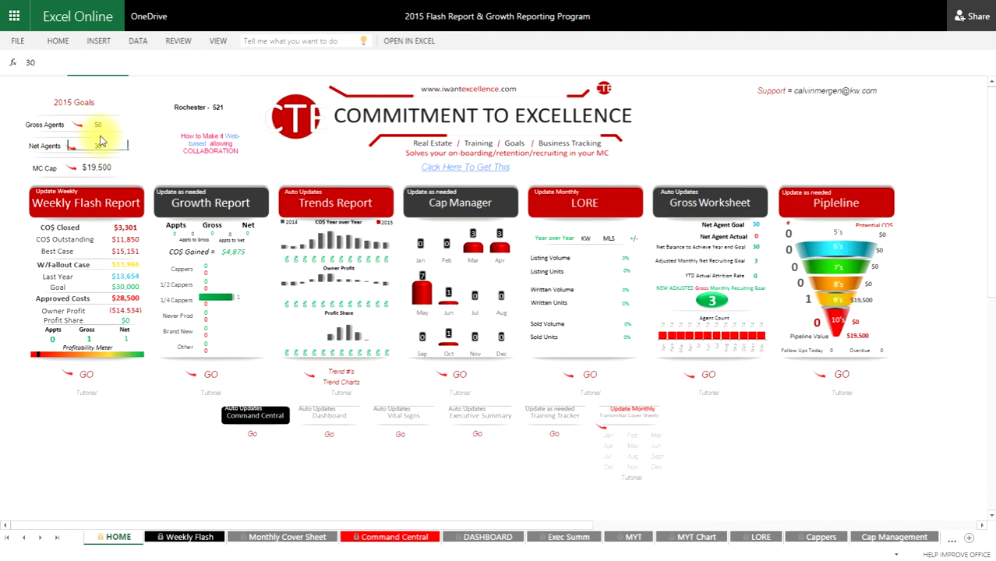
left_click(115, 166)
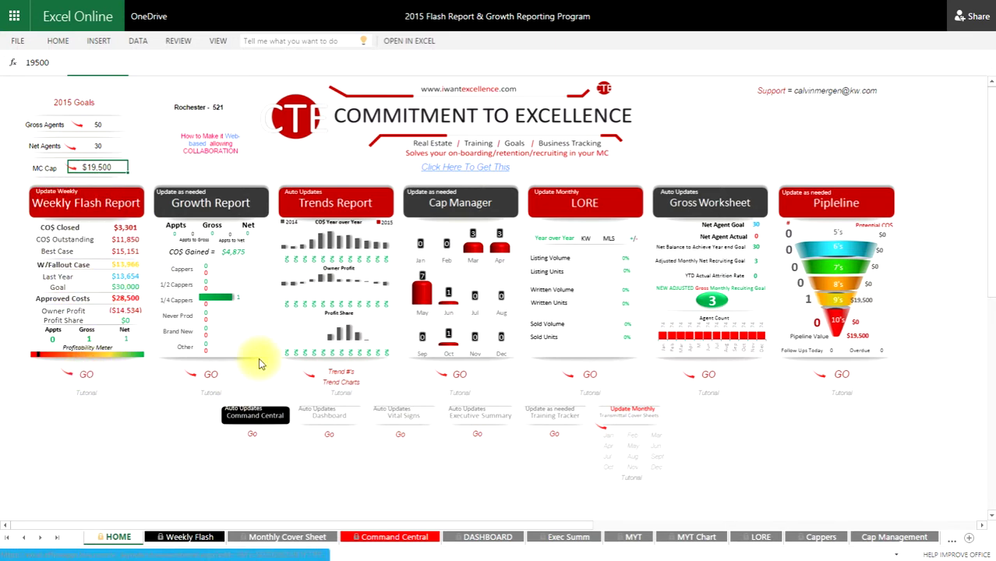
- On the Weekly Flash sheet, change the Month cell from Jan to Feb
left_click(257, 360)
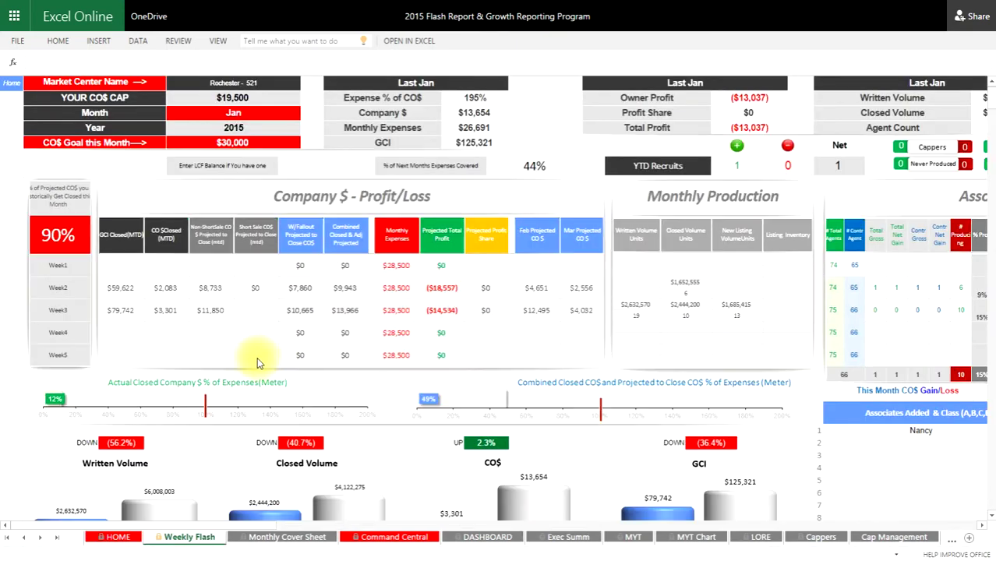
left_click(123, 266)
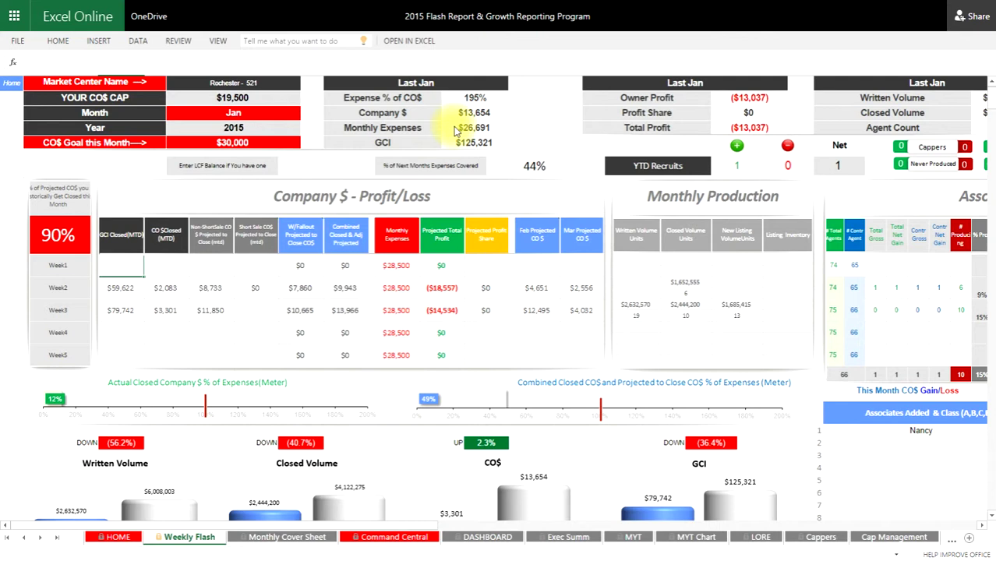
left_click(288, 116)
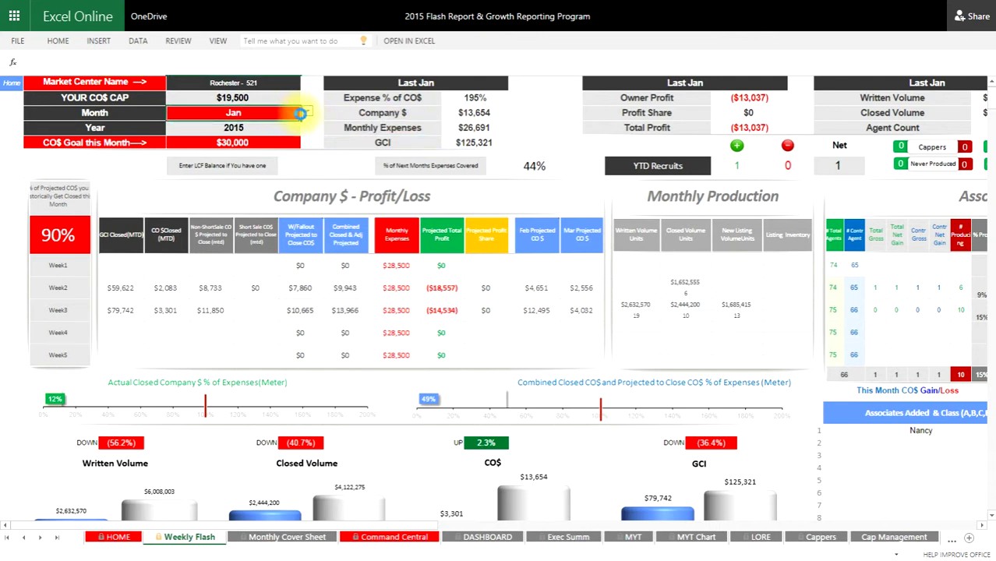
right_click(306, 114)
left_click(307, 114)
left_click(306, 115)
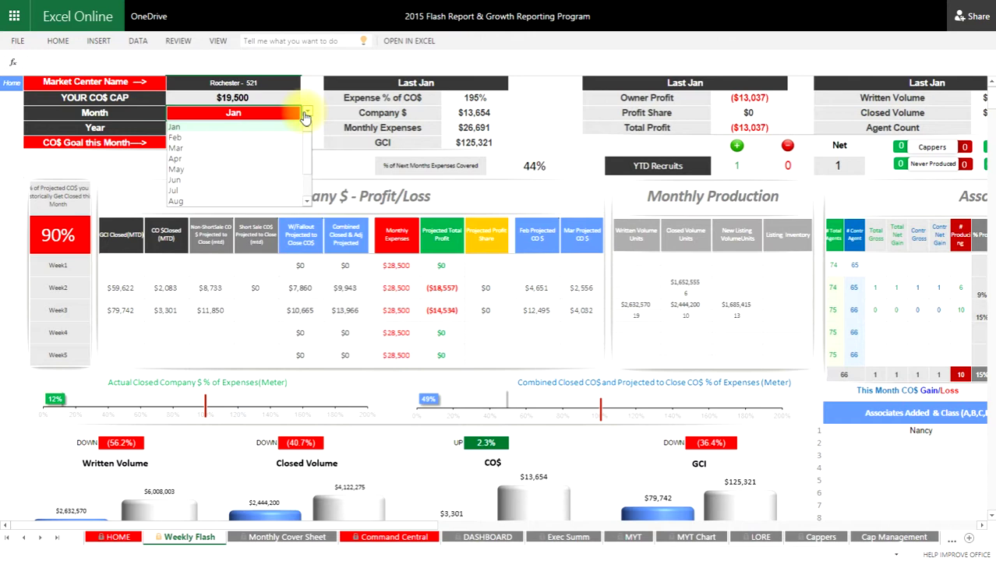
left_click(178, 138)
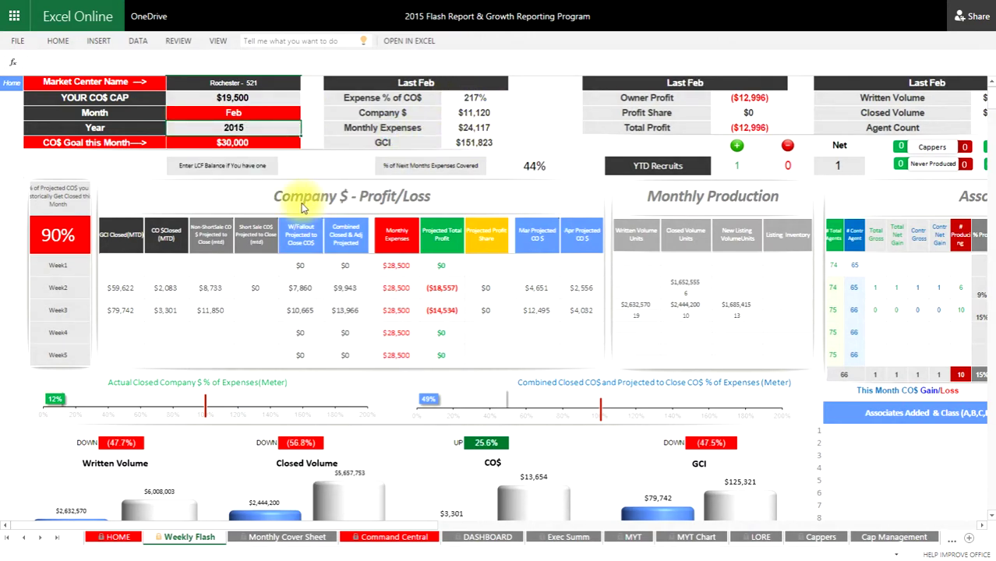
left_click(129, 289)
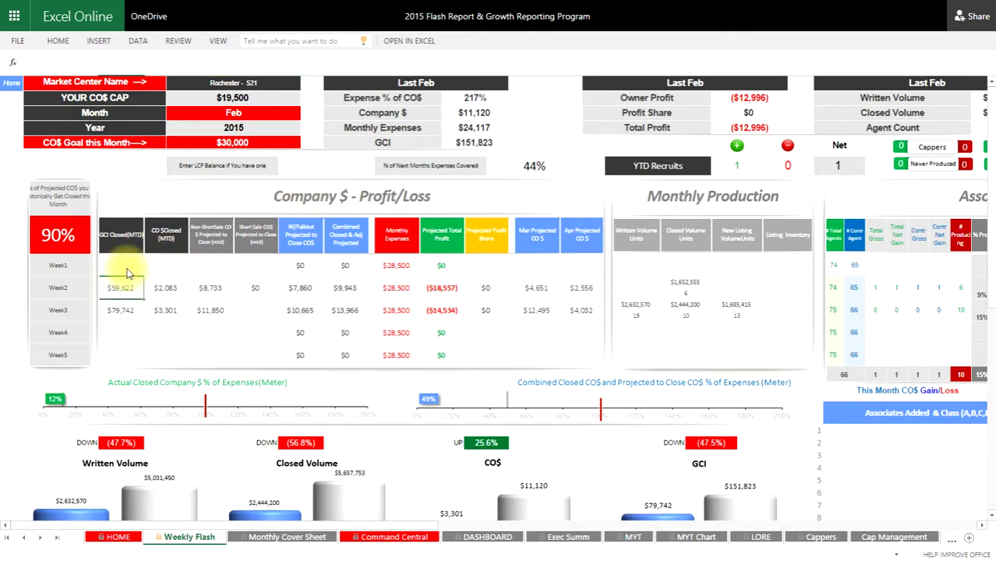
left_click(129, 273)
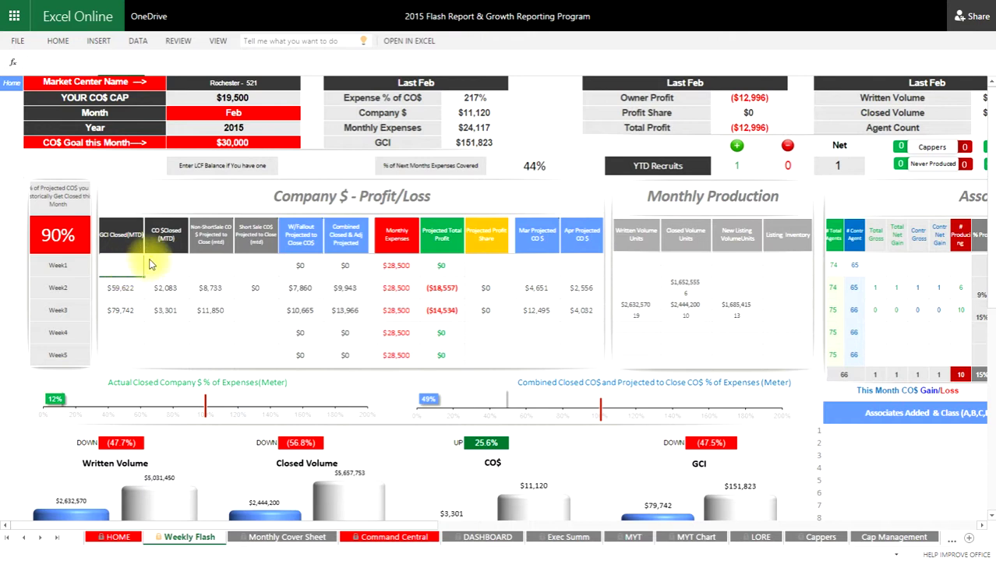
left_click(173, 265)
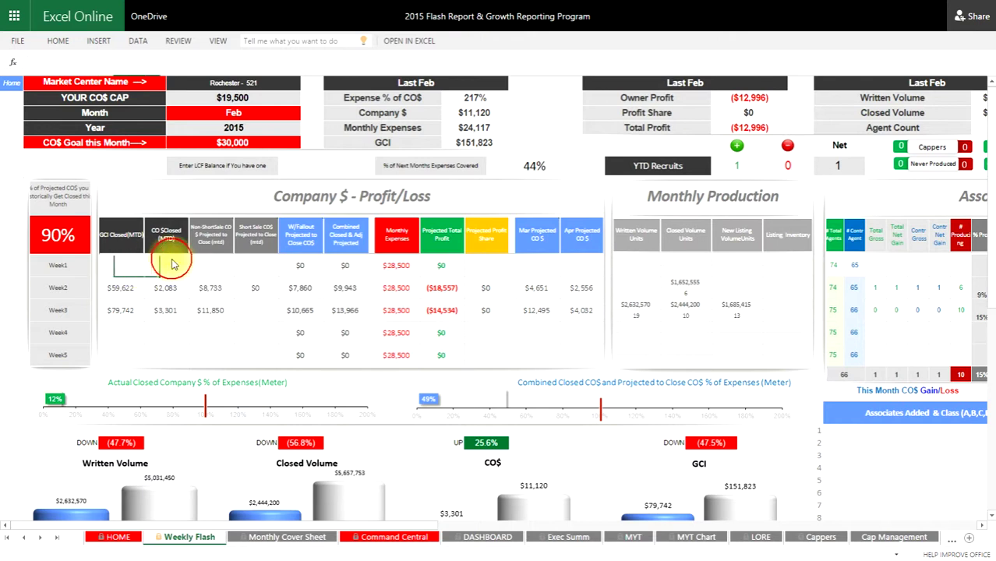
left_click(213, 269)
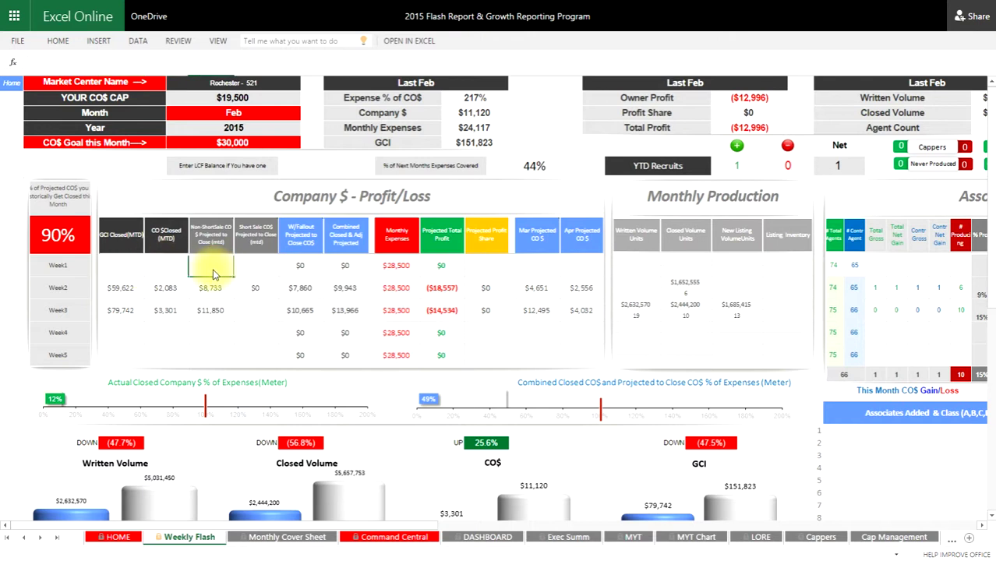
left_click(253, 269)
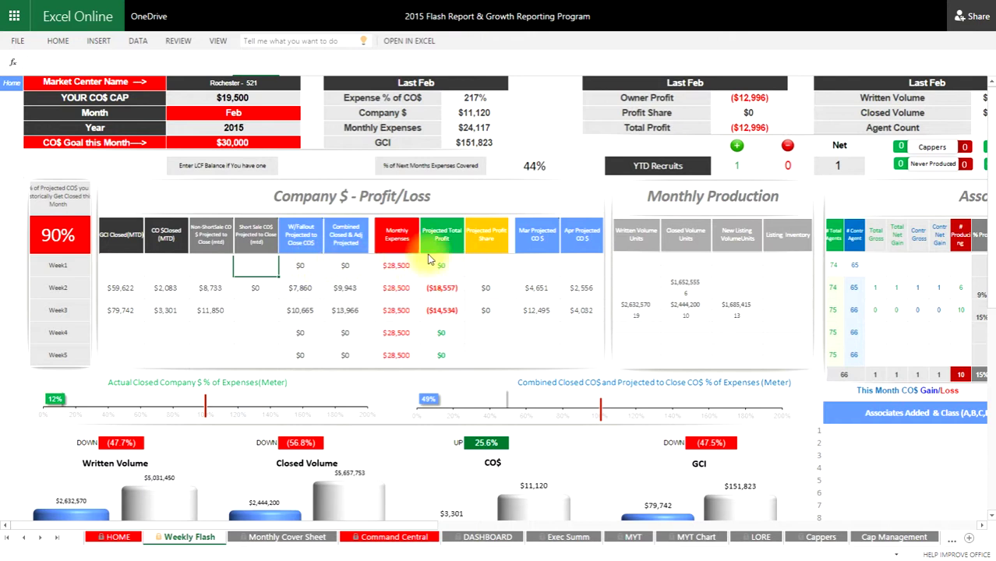
left_click(400, 264)
left_click_drag(401, 263, 400, 354)
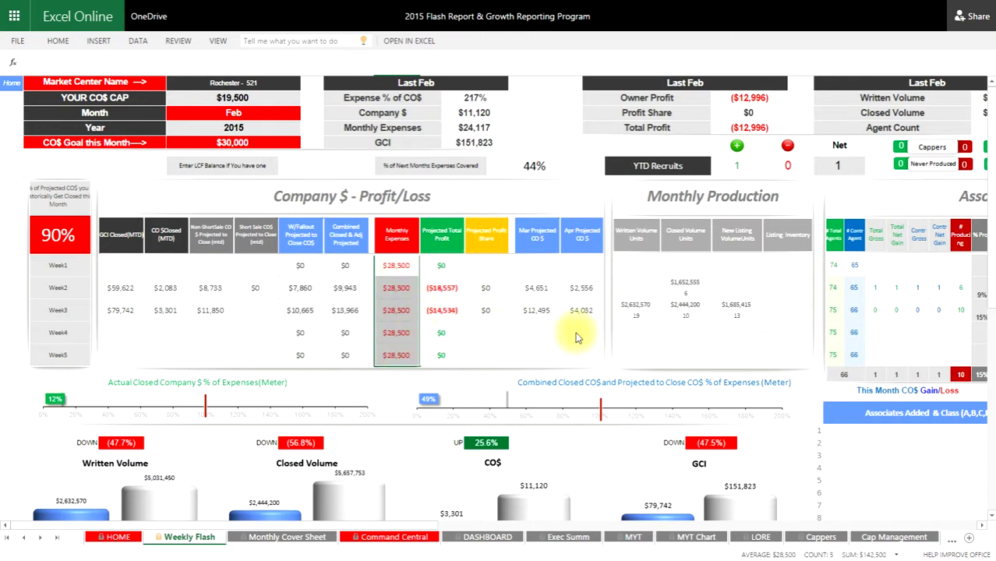
left_click_drag(545, 263, 556, 339)
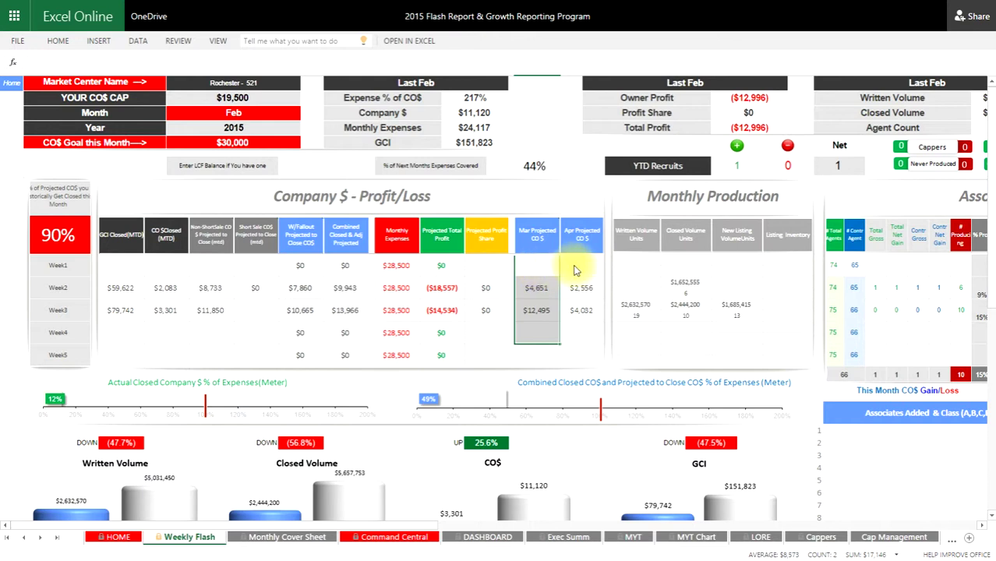
left_click_drag(580, 273, 587, 351)
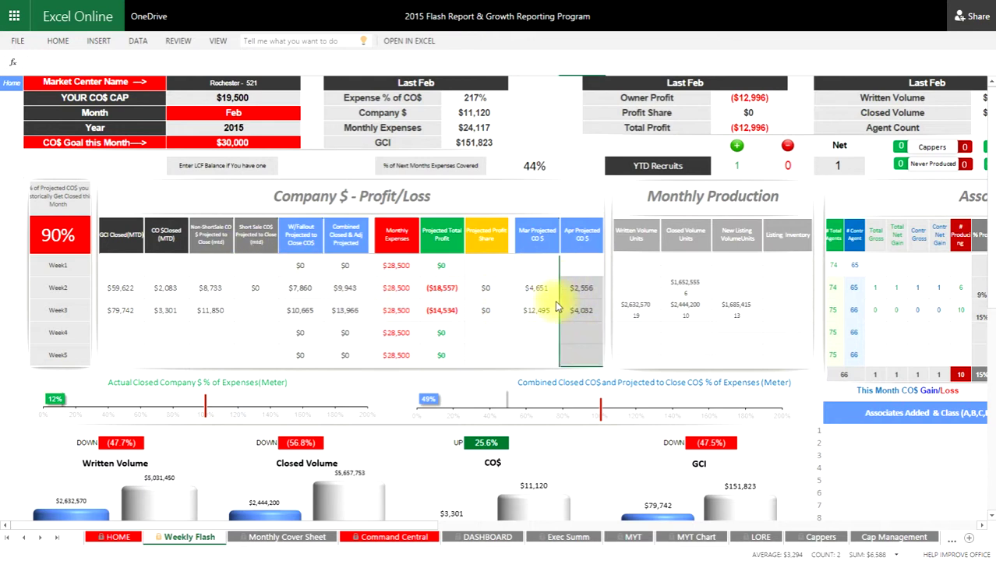
left_click(629, 285)
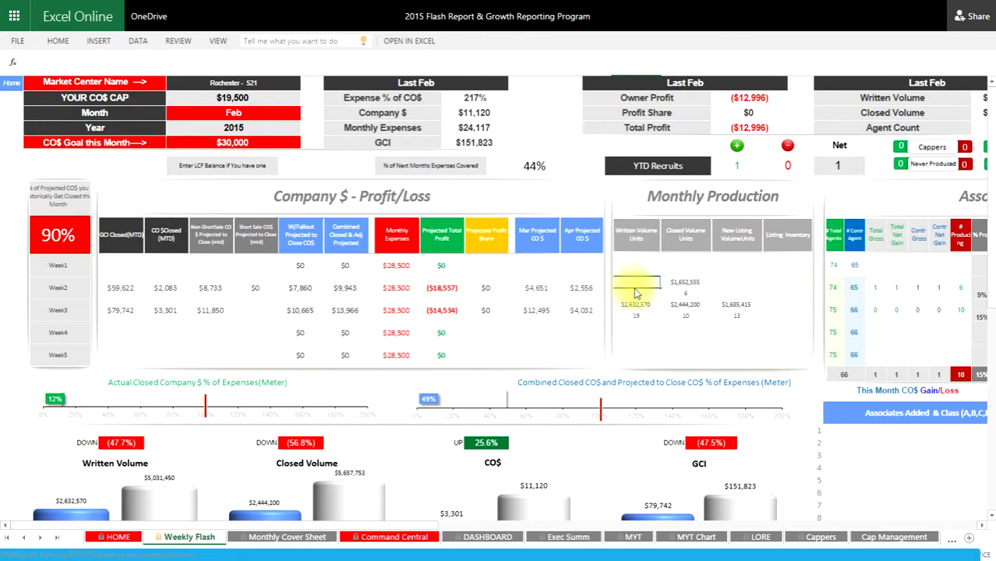
- Select the Written Volume Units cells, then return to the HOME dashboard via the Home link
left_click_drag(636, 293, 653, 308)
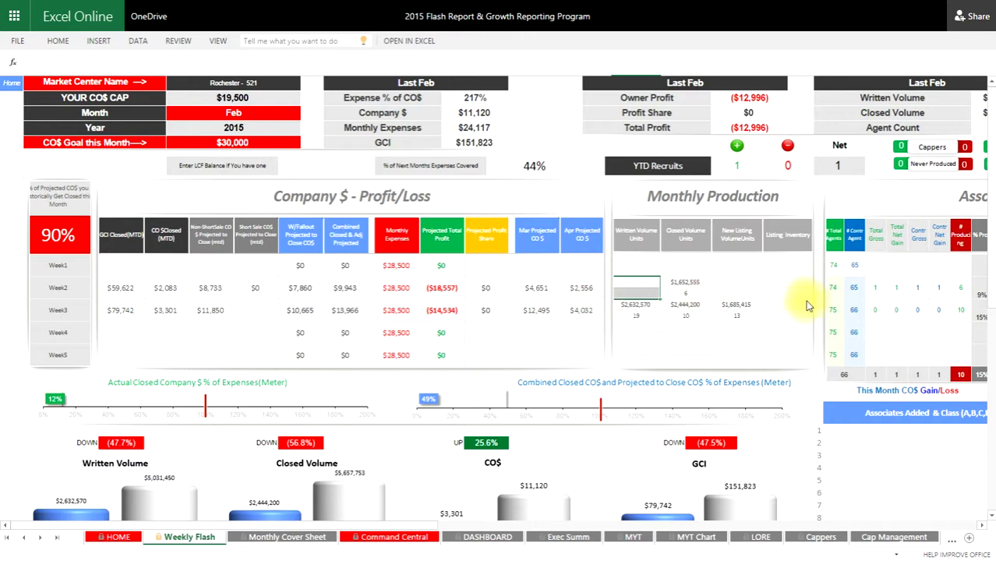
left_click(11, 82)
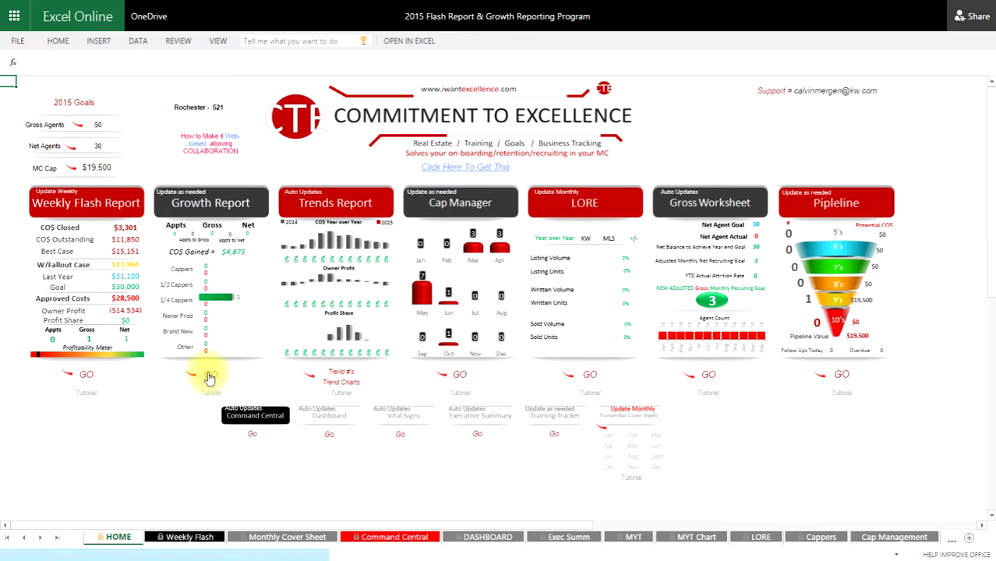
- On the Growth Report, add a new agent's name in the next Agents Added row with level A
left_click(209, 376)
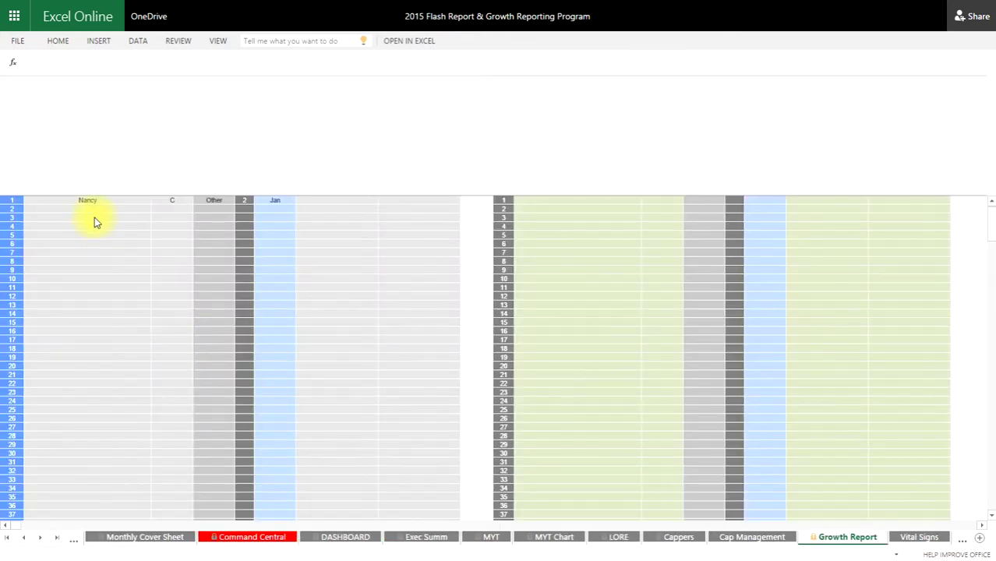
left_click(96, 211)
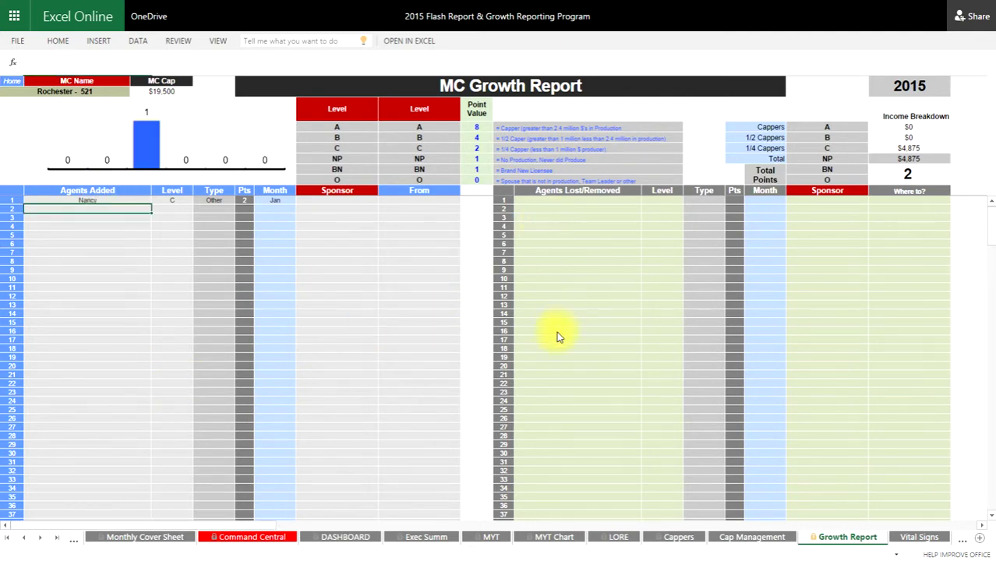
type("JOe Agent")
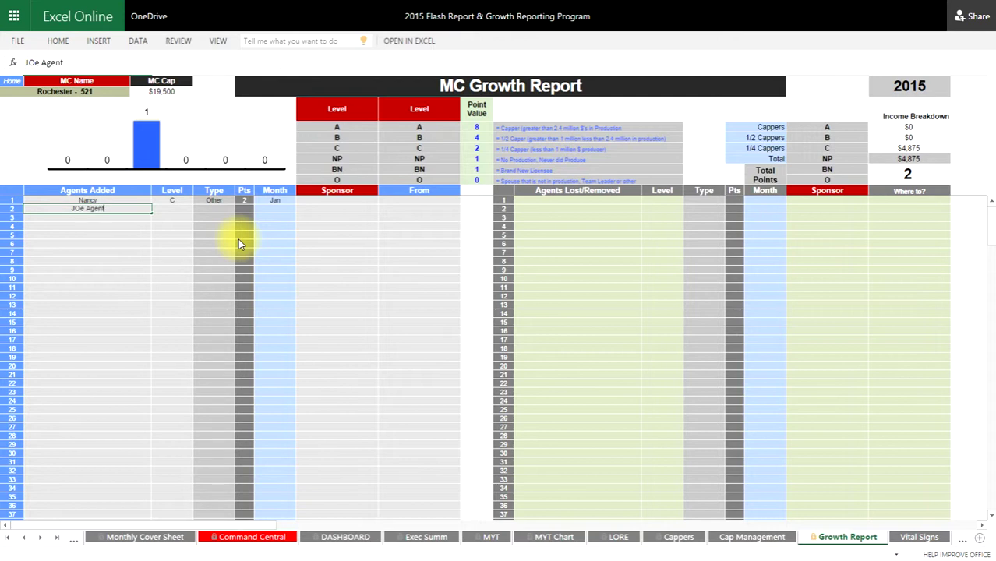
key("Return")
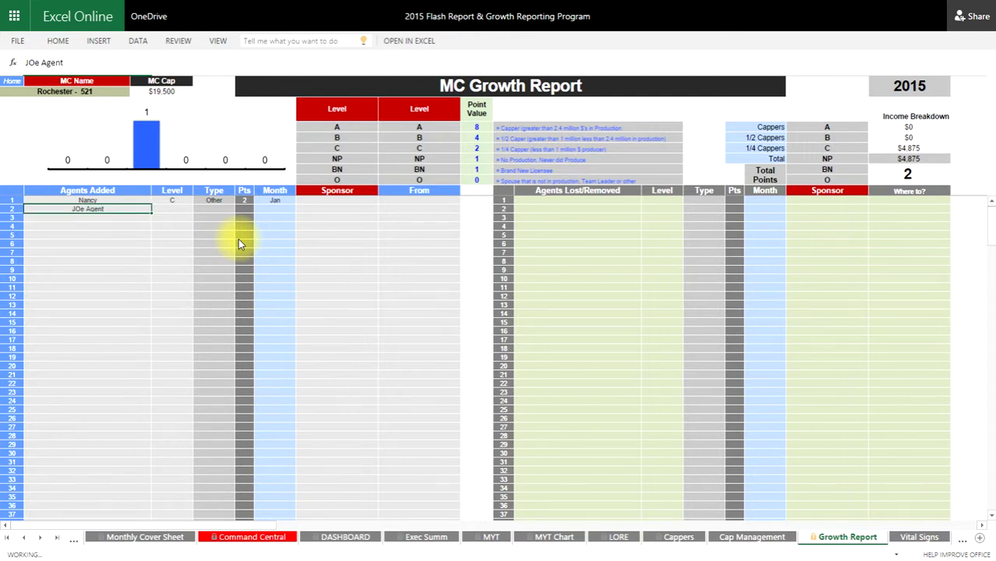
left_click(179, 203)
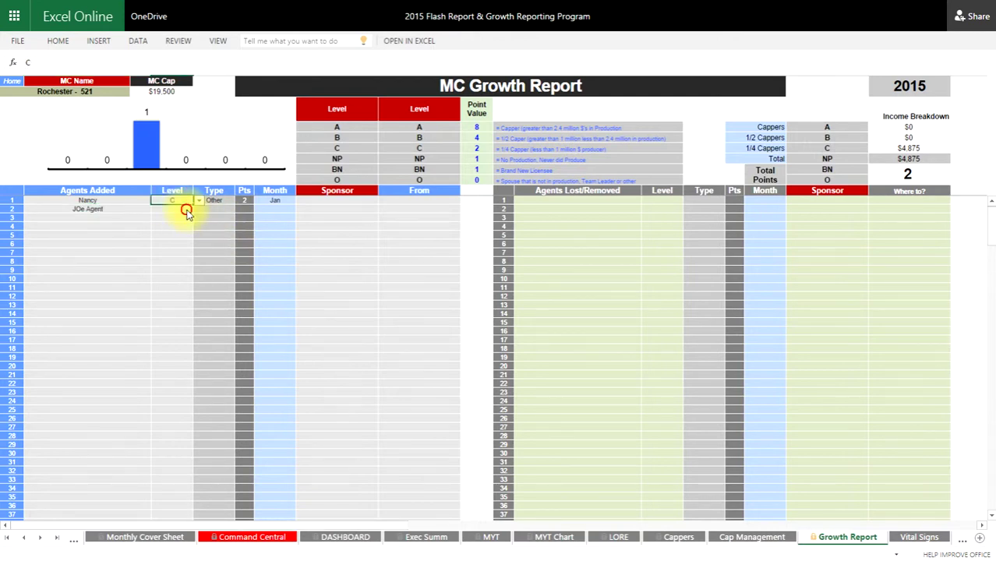
left_click(199, 210)
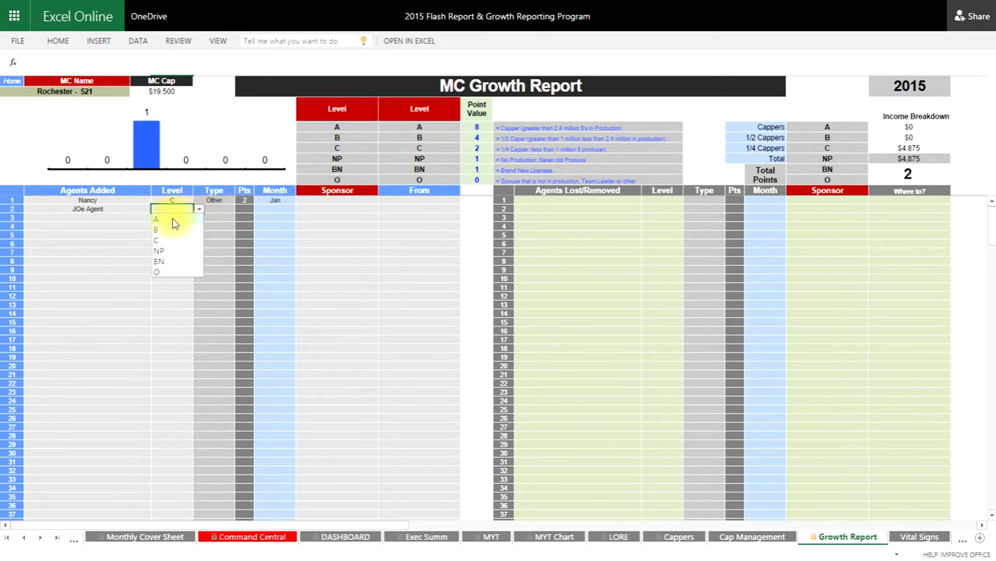
left_click(221, 211)
- Set the agent's Type to Other and Month to Feb, enter the sponsor's name, and From Remax
left_click(240, 211)
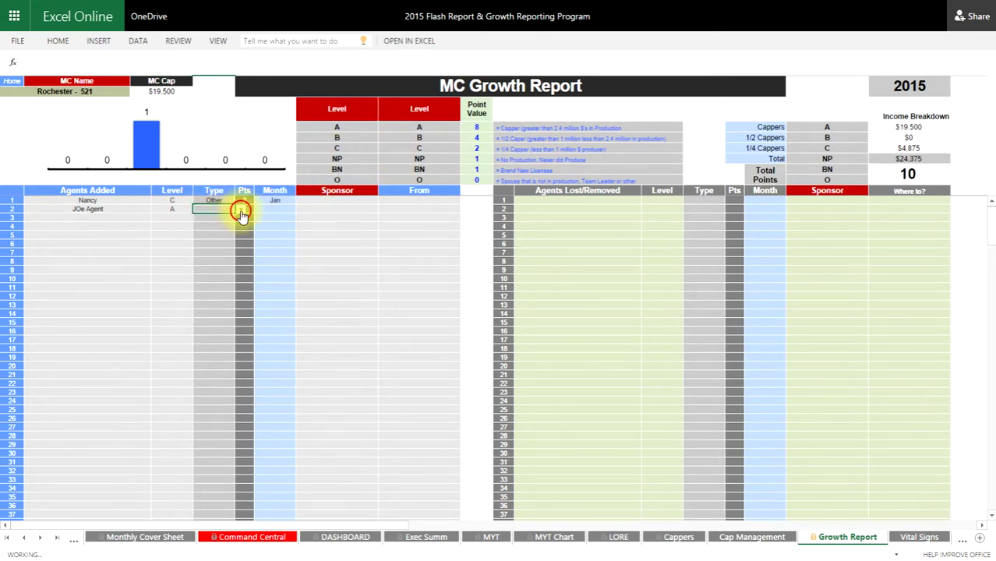
left_click(207, 250)
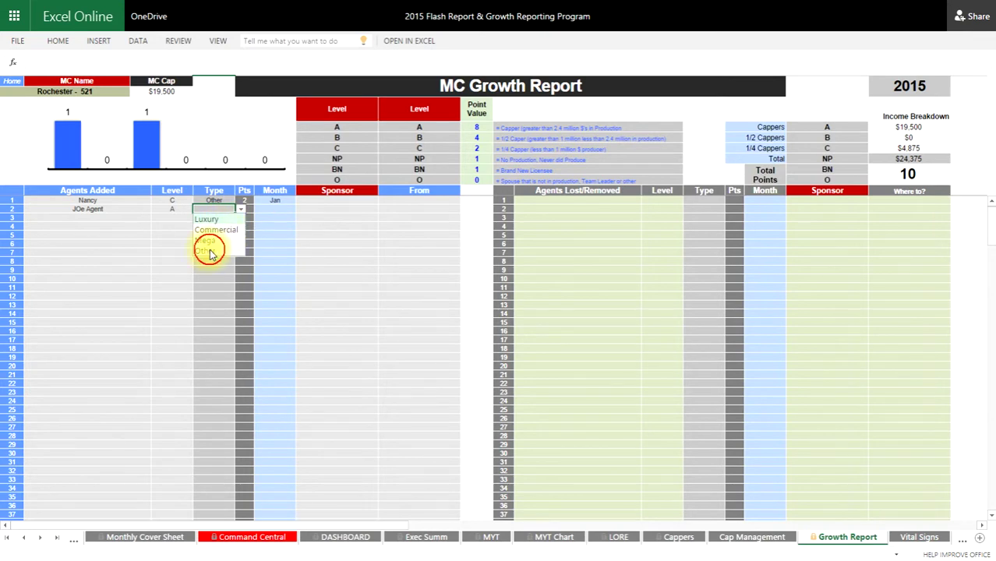
left_click(279, 210)
left_click(300, 209)
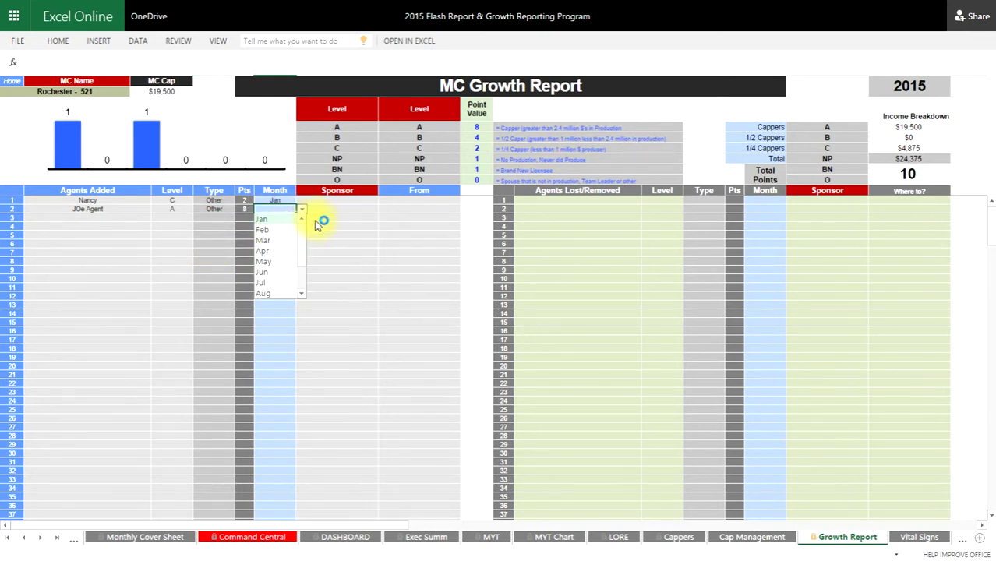
left_click(272, 233)
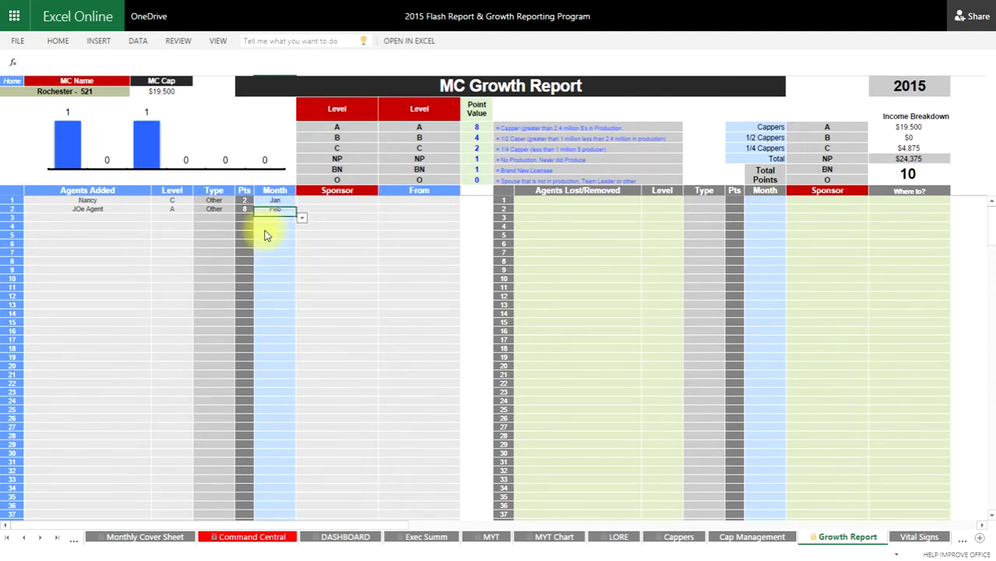
left_click(327, 208)
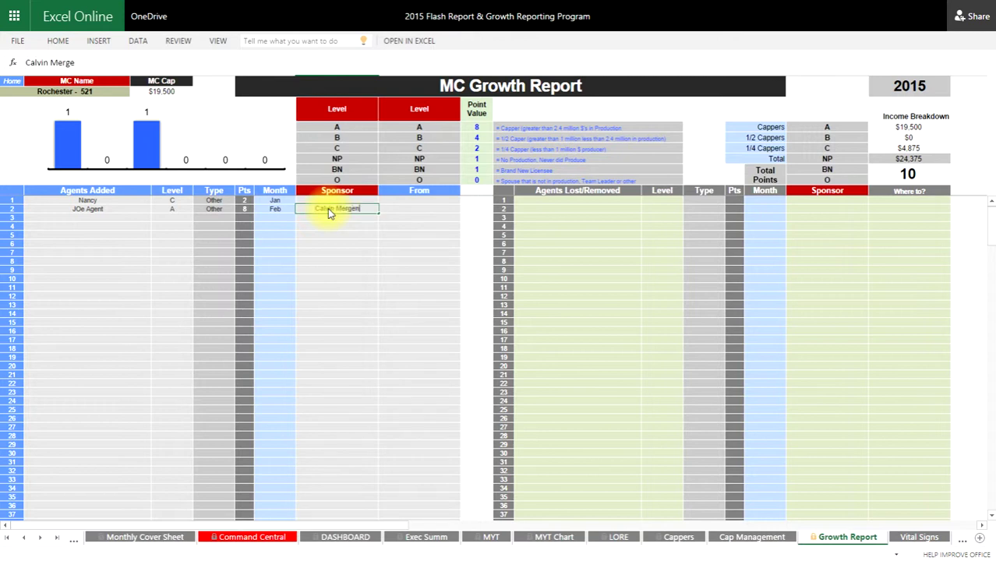
key("Return")
key("Tab")
type("Ren")
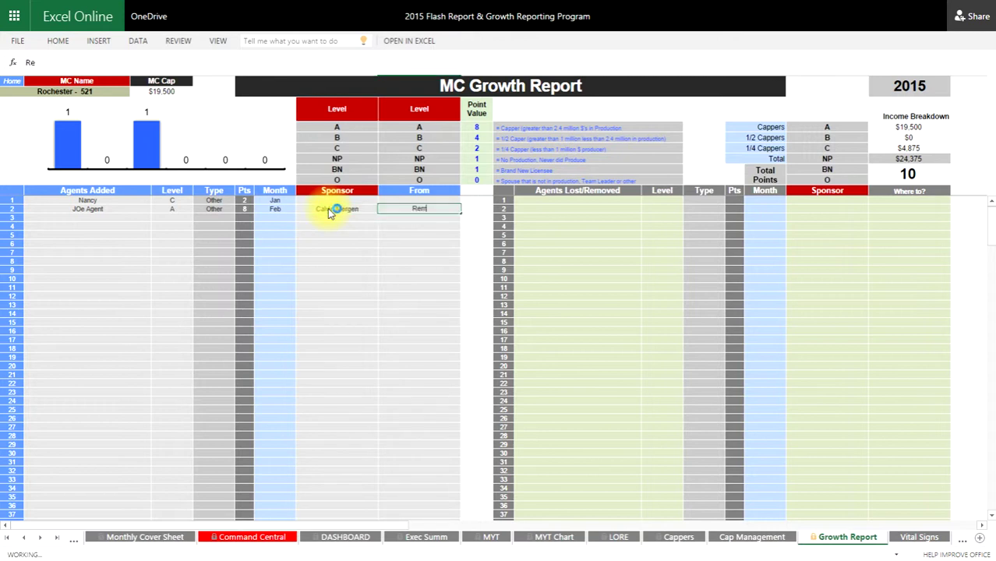
type("ax")
key("Return")
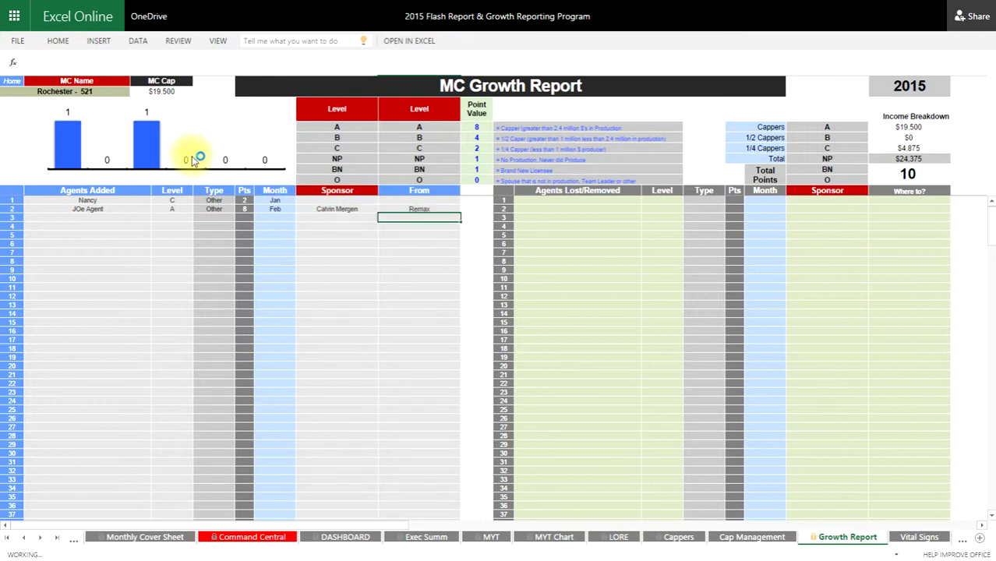
- Return to HOME, then open the Trend Charts link to view the MYT trend figures
left_click(19, 86)
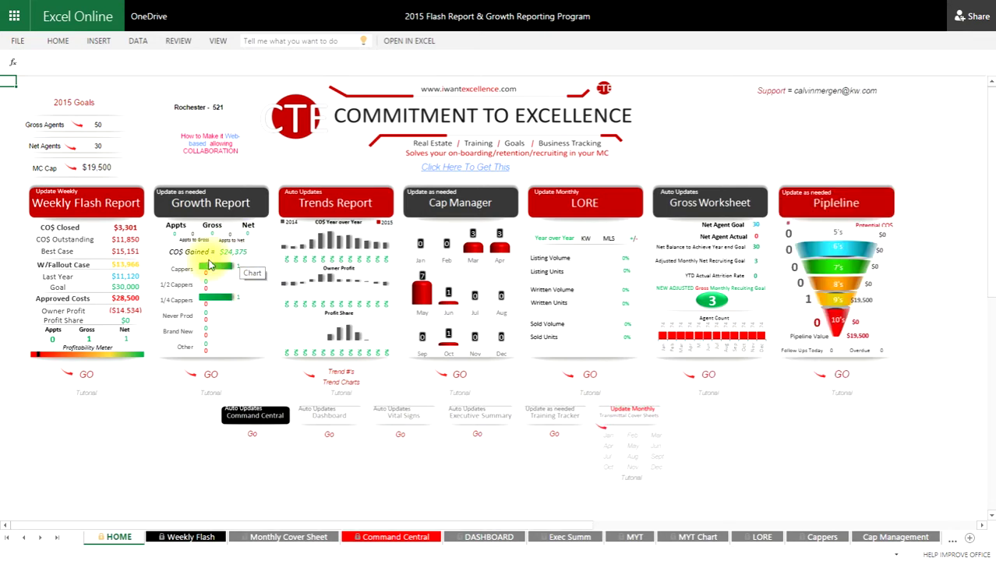
left_click(505, 371)
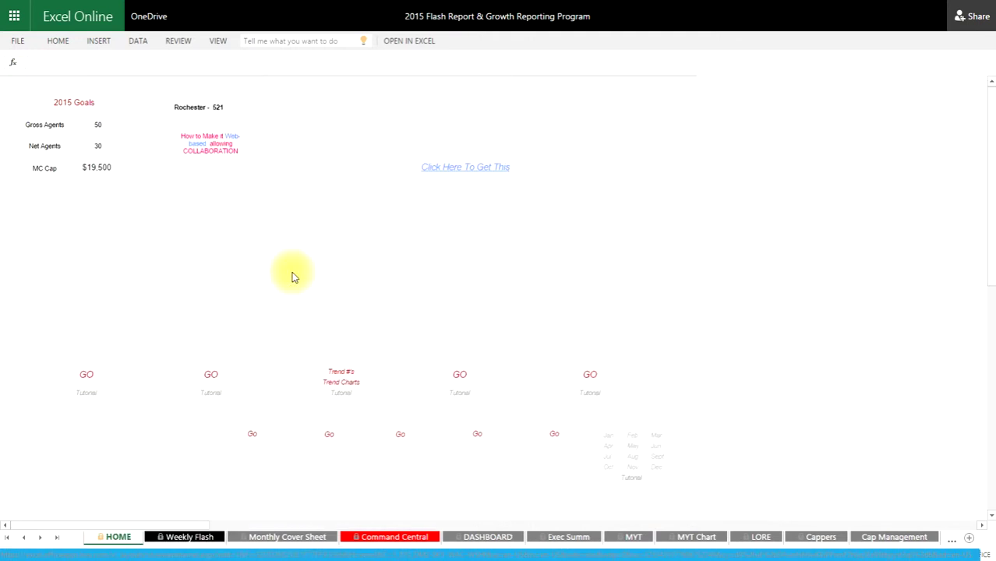
left_click(346, 375)
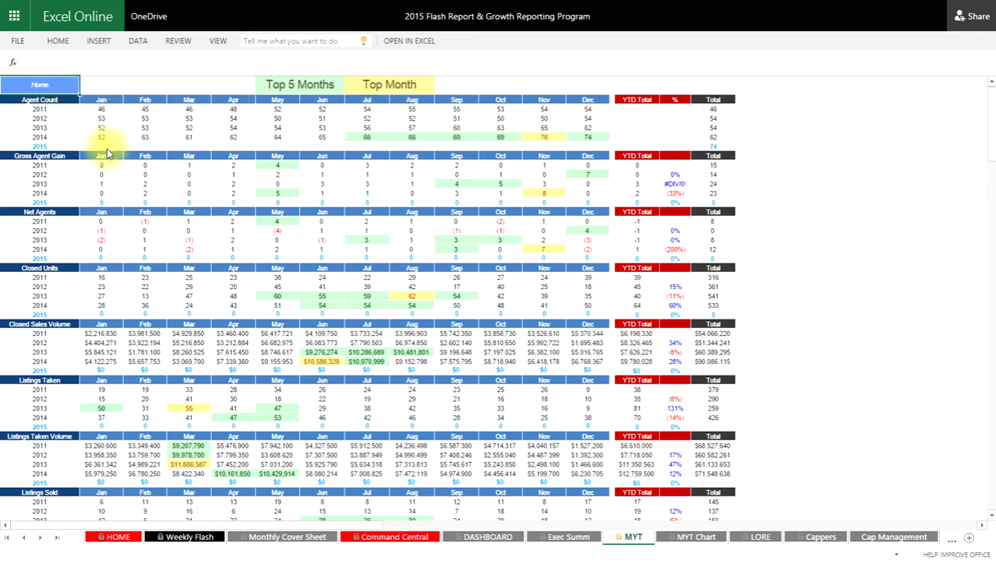
- Use the Home link at the top-left of the MYT sheet to reach the HOME dashboard
left_click(38, 85)
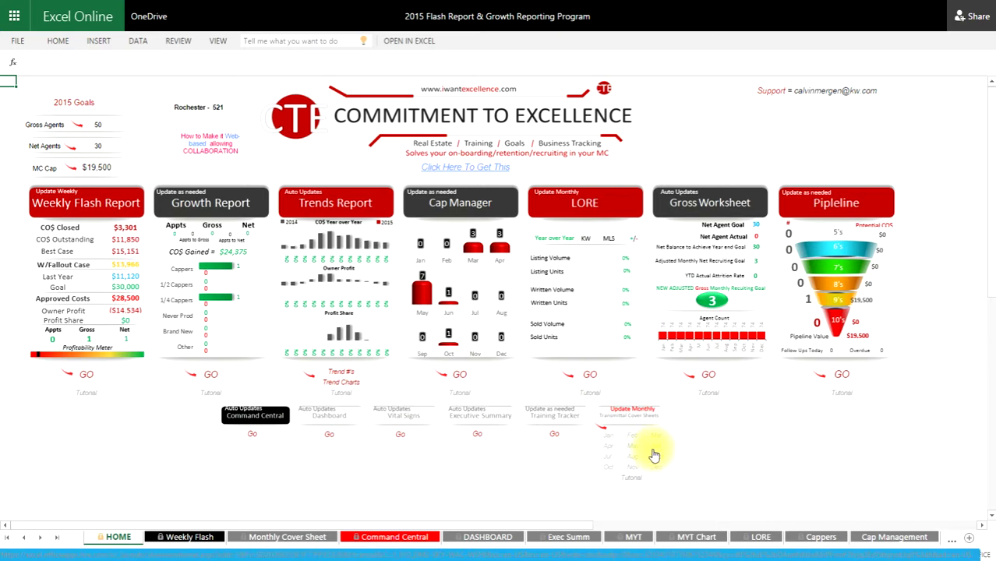
left_click(613, 441)
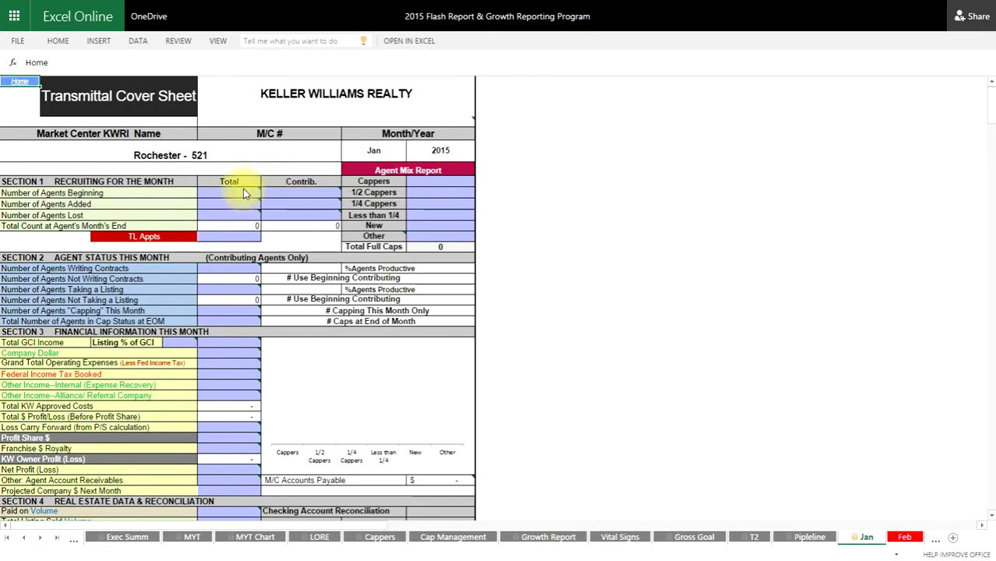
left_click(25, 85)
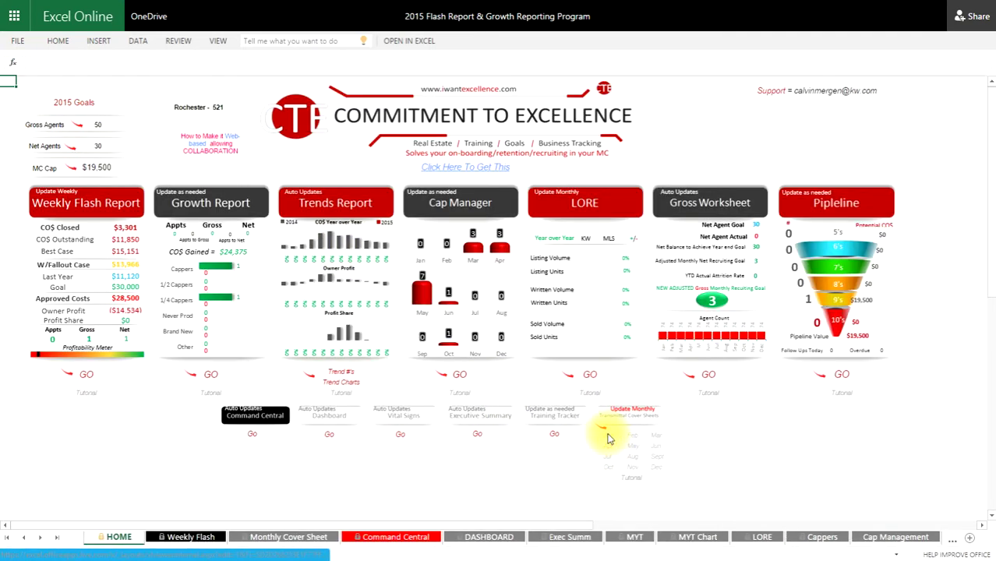
left_click(609, 439)
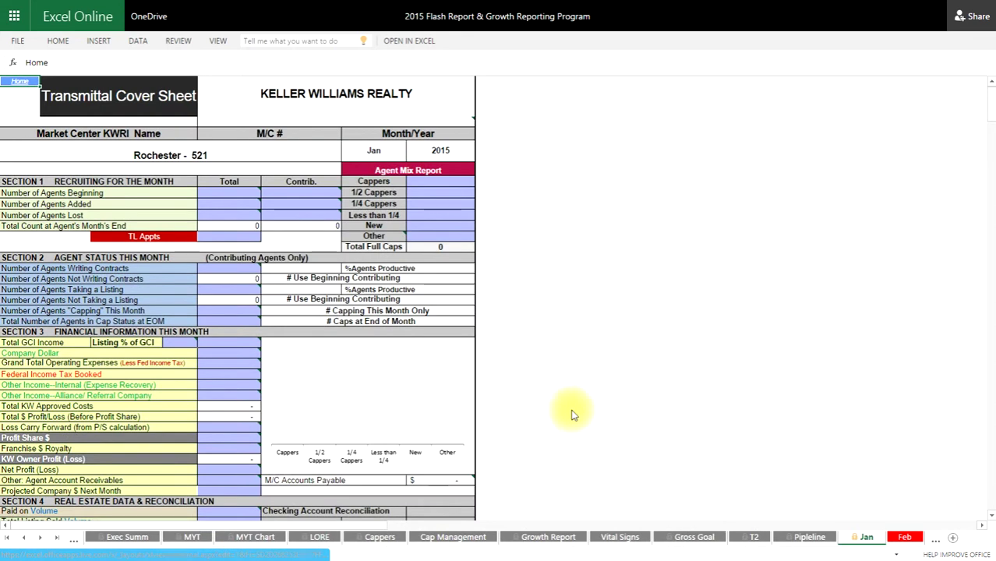
left_click(265, 186)
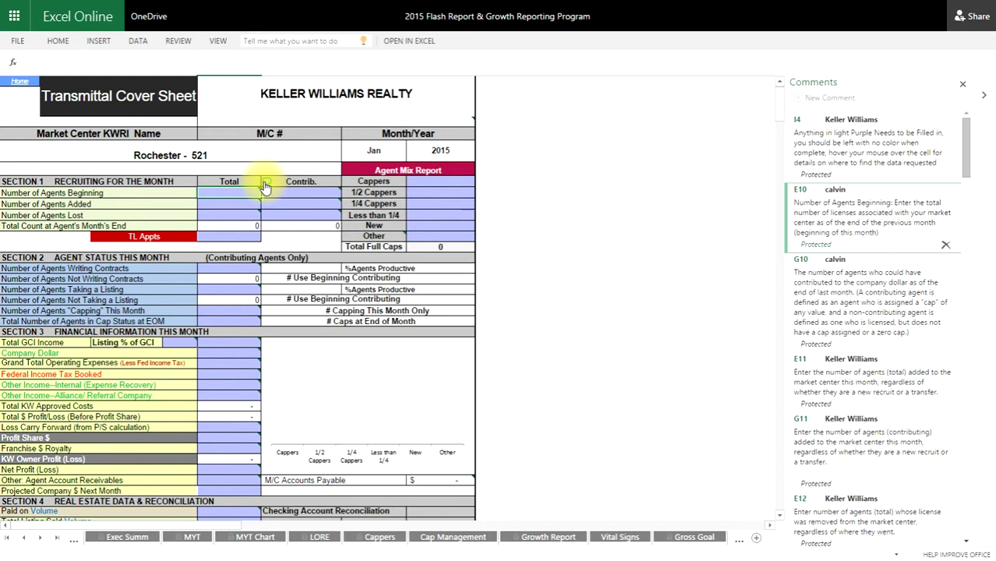
left_click(963, 83)
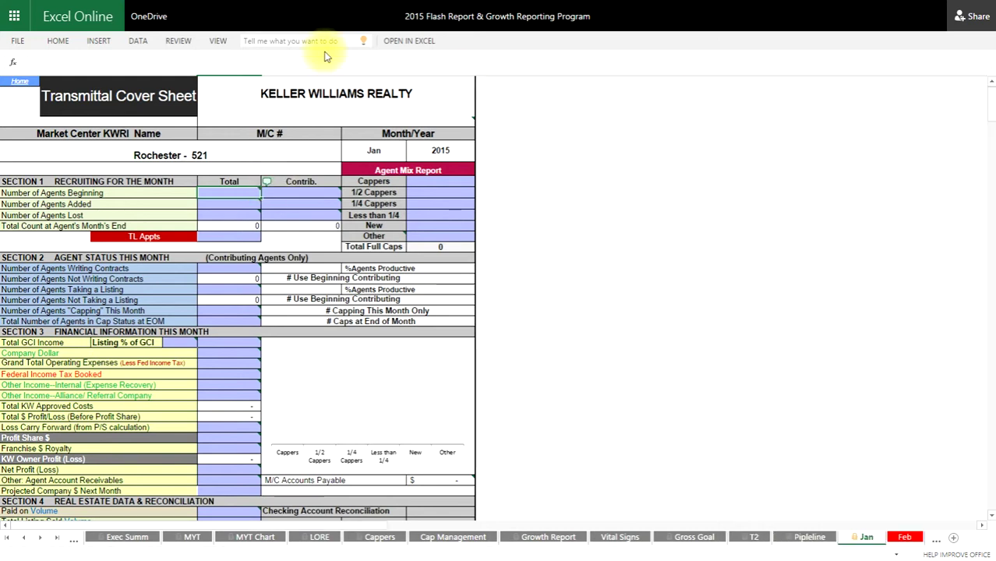
left_click(23, 86)
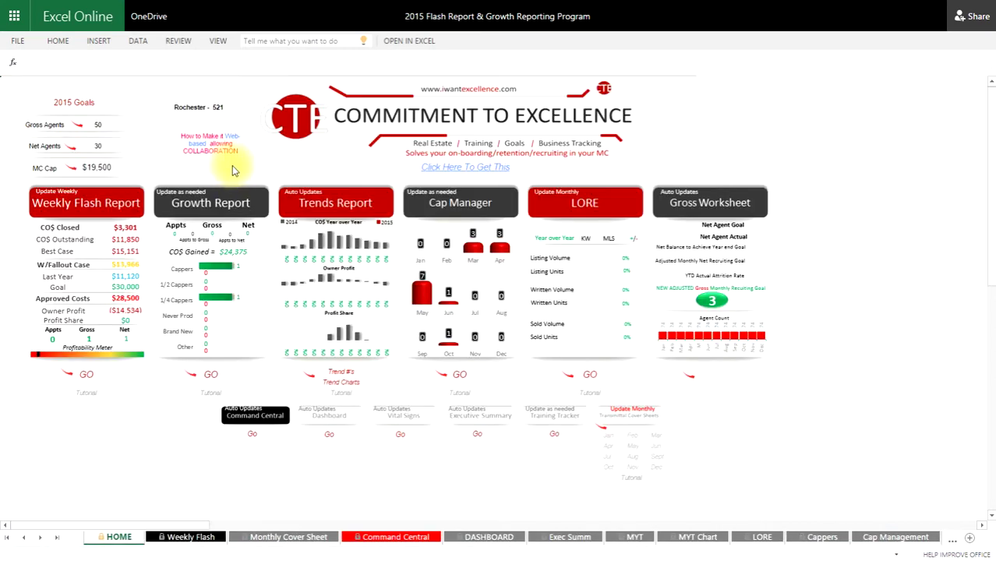
left_click(341, 377)
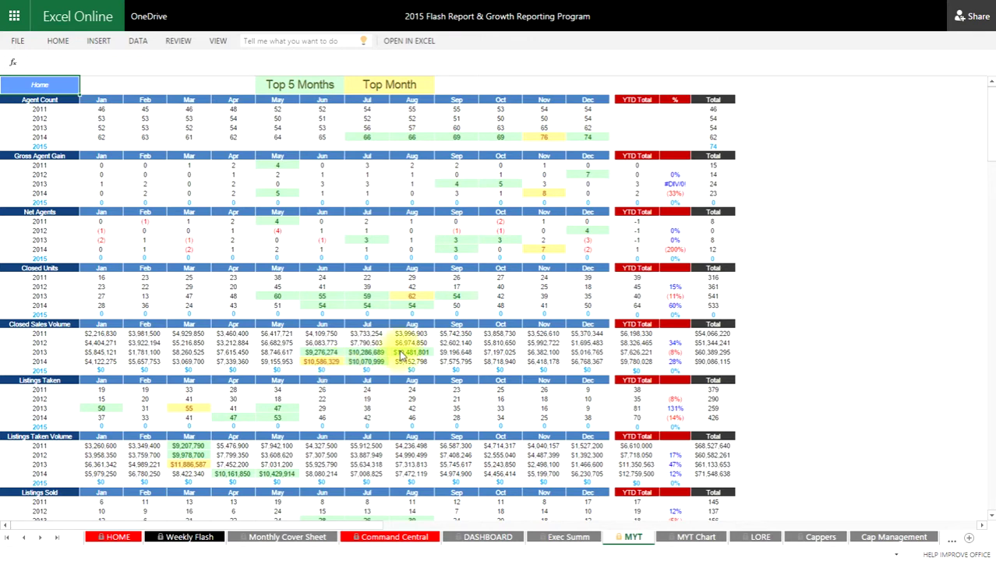
left_click(40, 84)
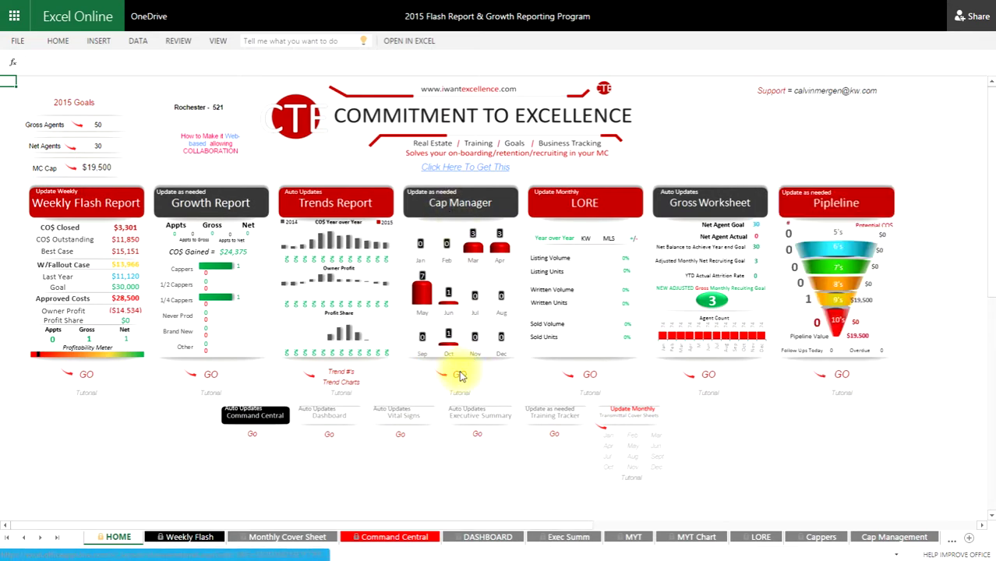
left_click(460, 375)
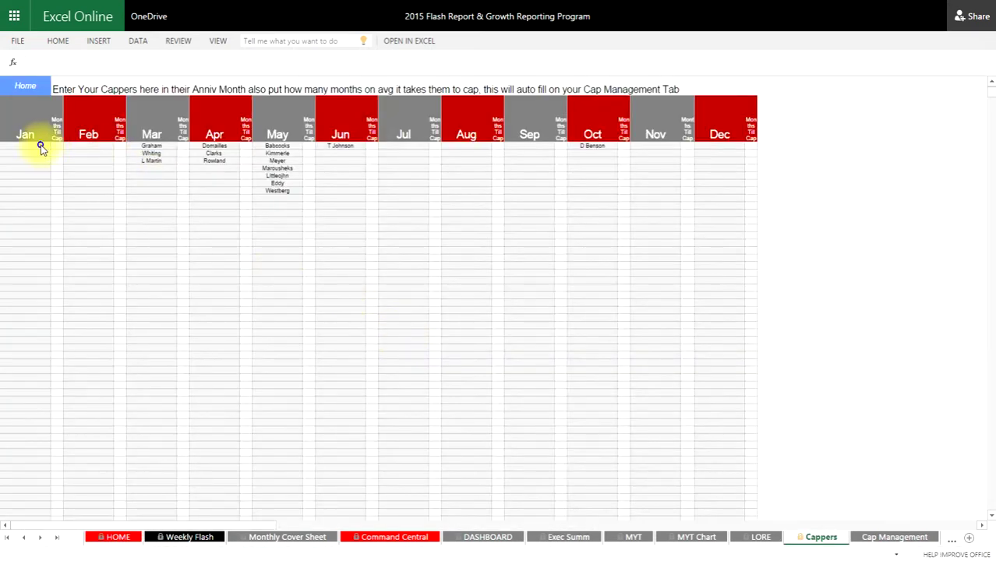
left_click(27, 170)
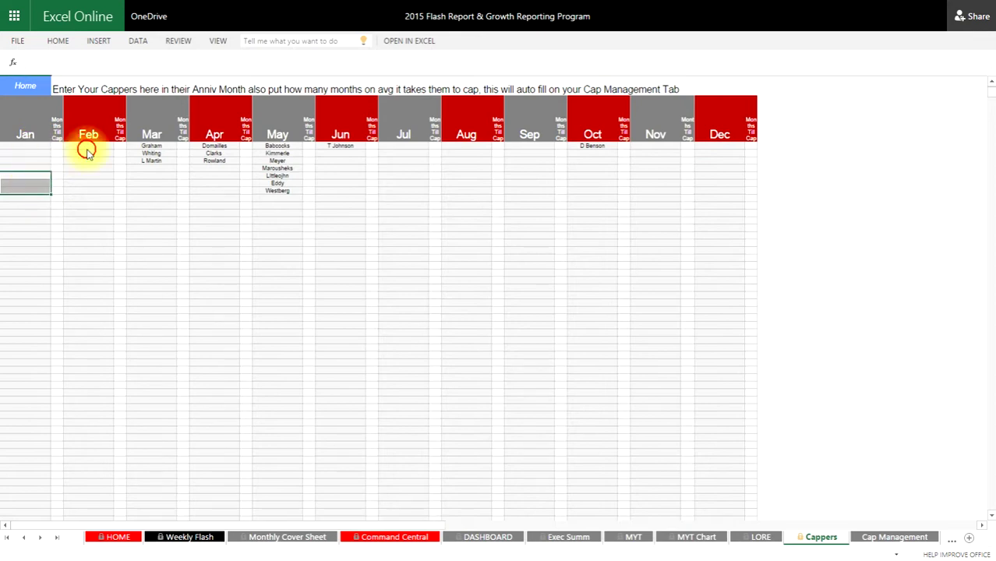
left_click_drag(84, 146, 102, 218)
left_click(148, 154)
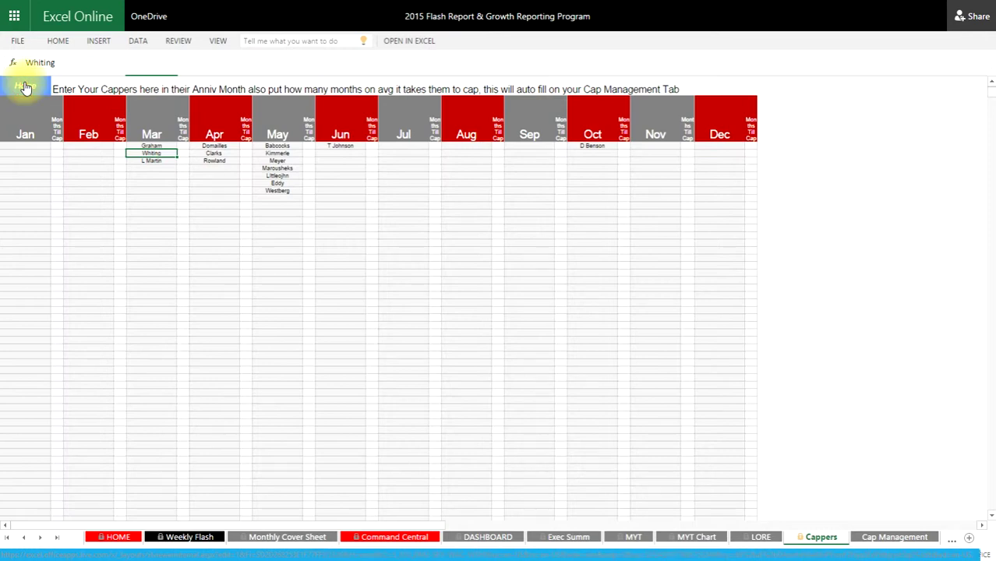
left_click(25, 87)
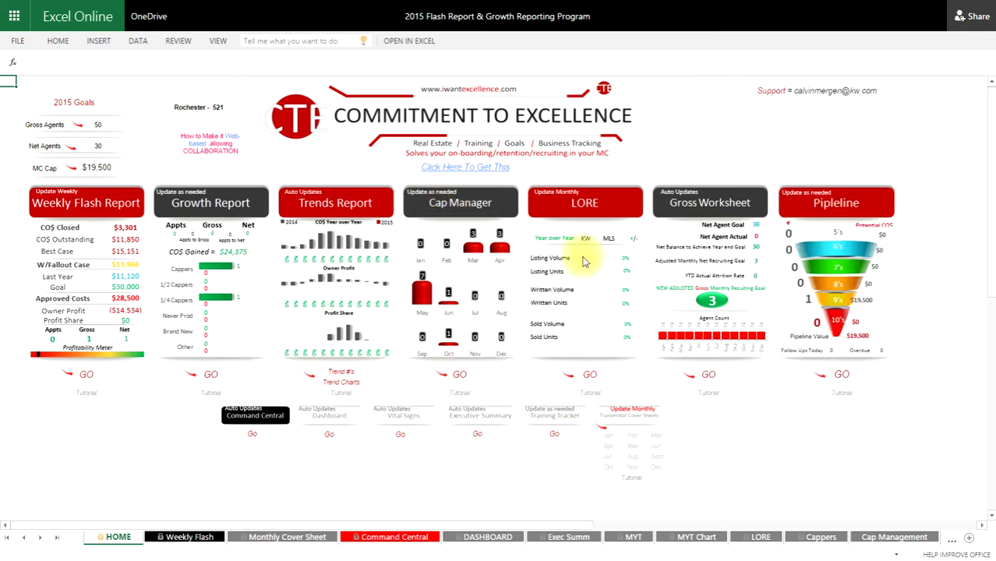
left_click(591, 375)
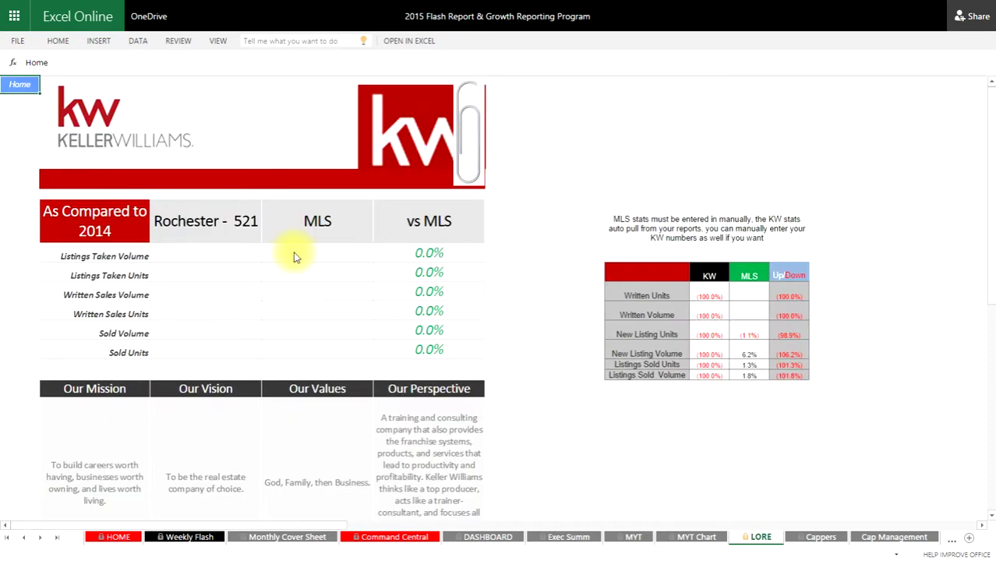
left_click_drag(238, 259, 244, 350)
left_click(279, 257)
left_click_drag(278, 258, 249, 359)
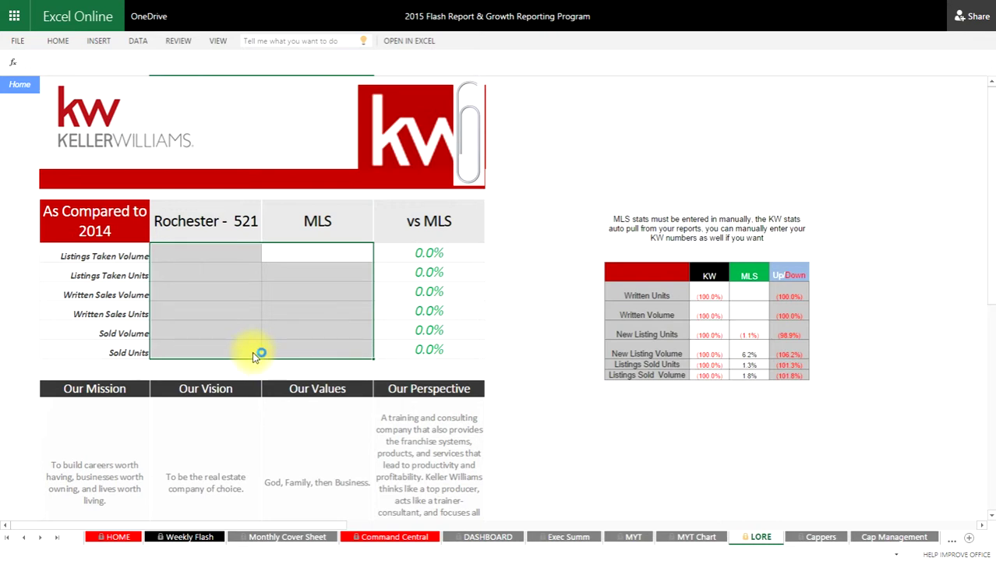
left_click_drag(213, 254, 231, 351)
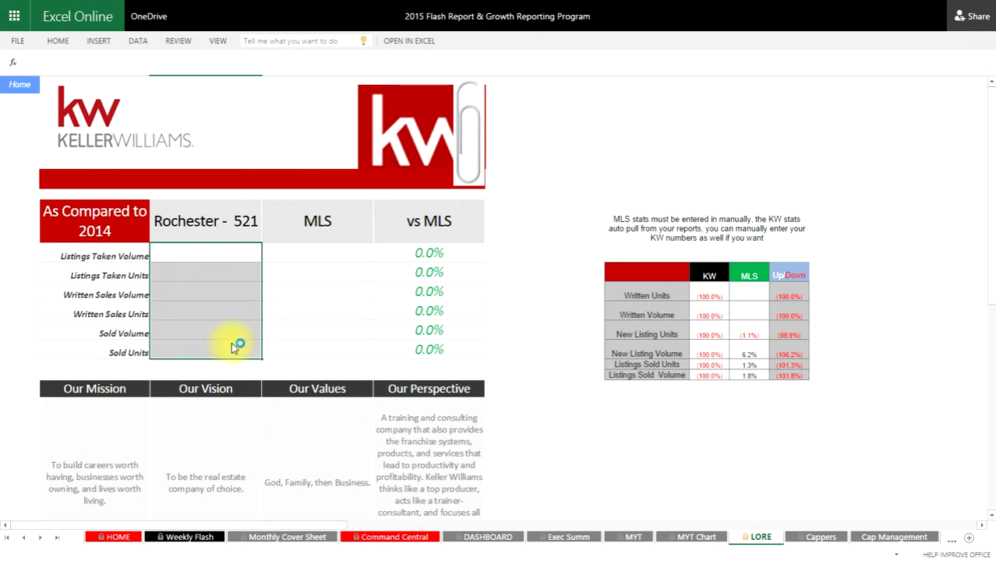
left_click_drag(263, 257, 290, 260)
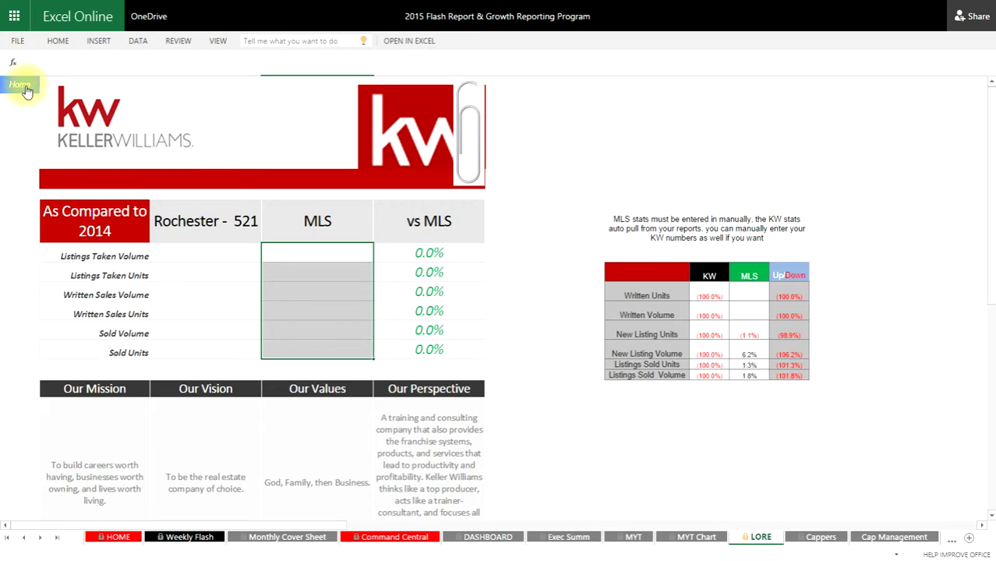
left_click(23, 86)
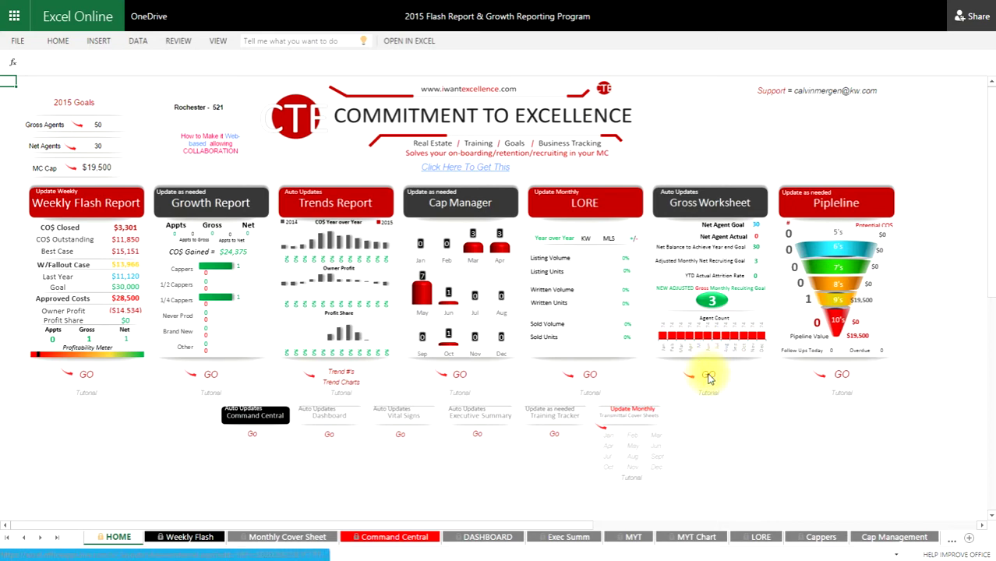
left_click(708, 376)
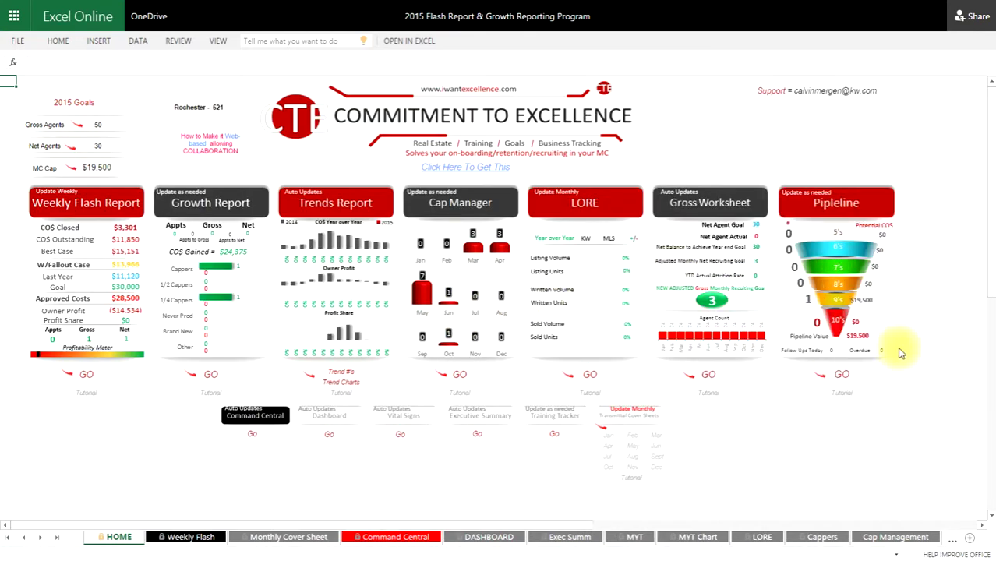
- Open the Pipleline sheet and review the first prospect's Name, Cap, Referred by?, Timeframe and Notes cells
left_click(846, 376)
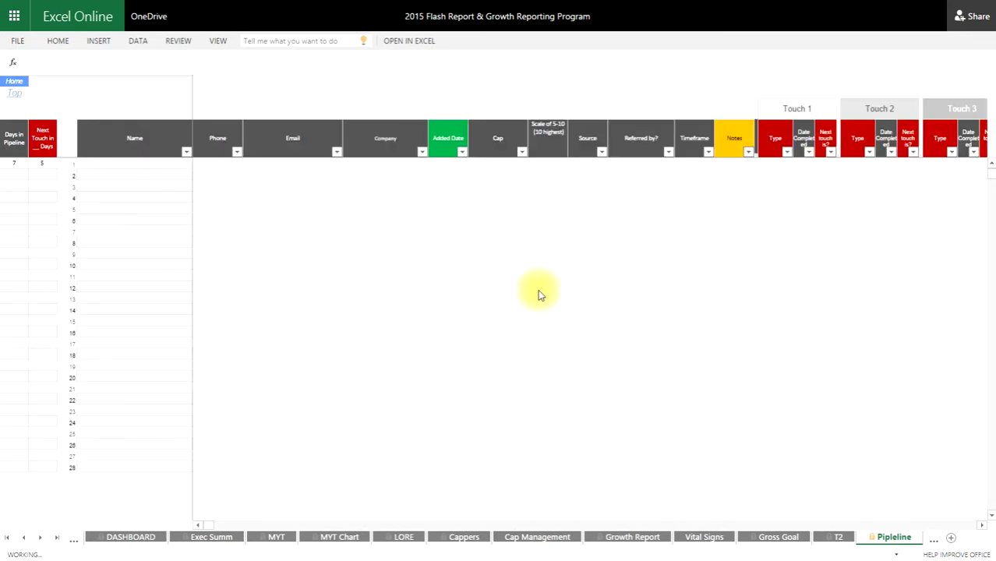
left_click(175, 169)
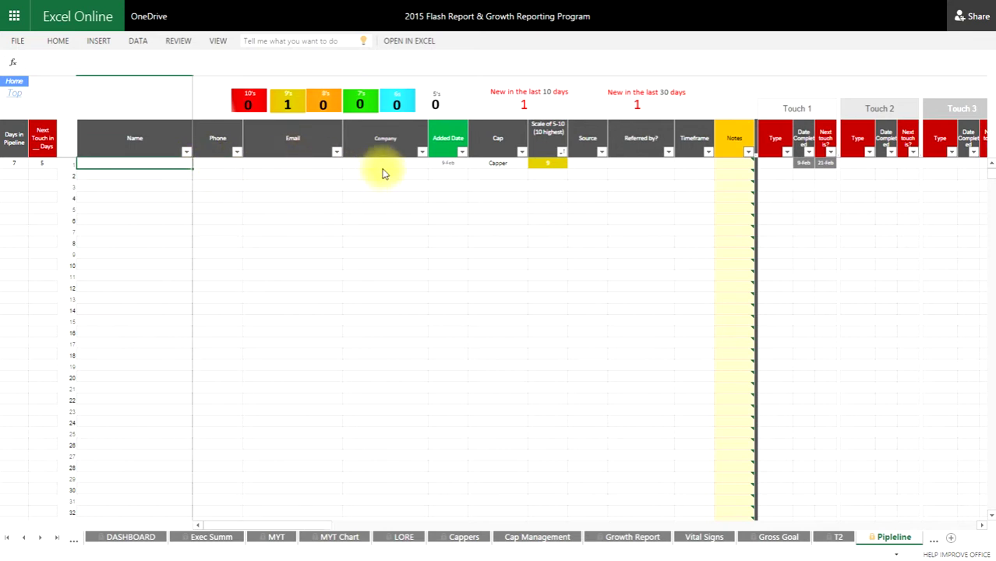
left_click(524, 165)
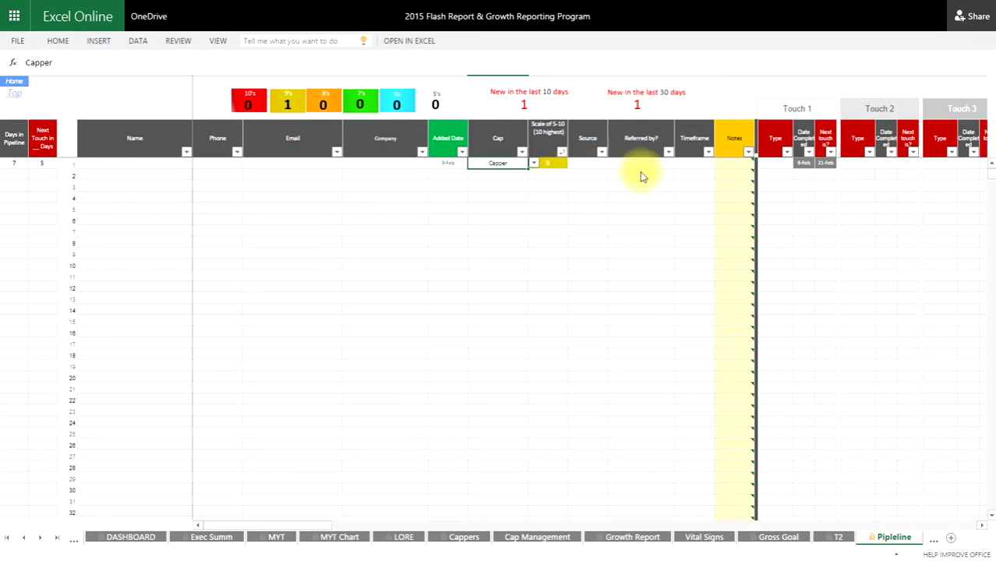
key("Tab")
left_click(668, 167)
left_click(693, 163)
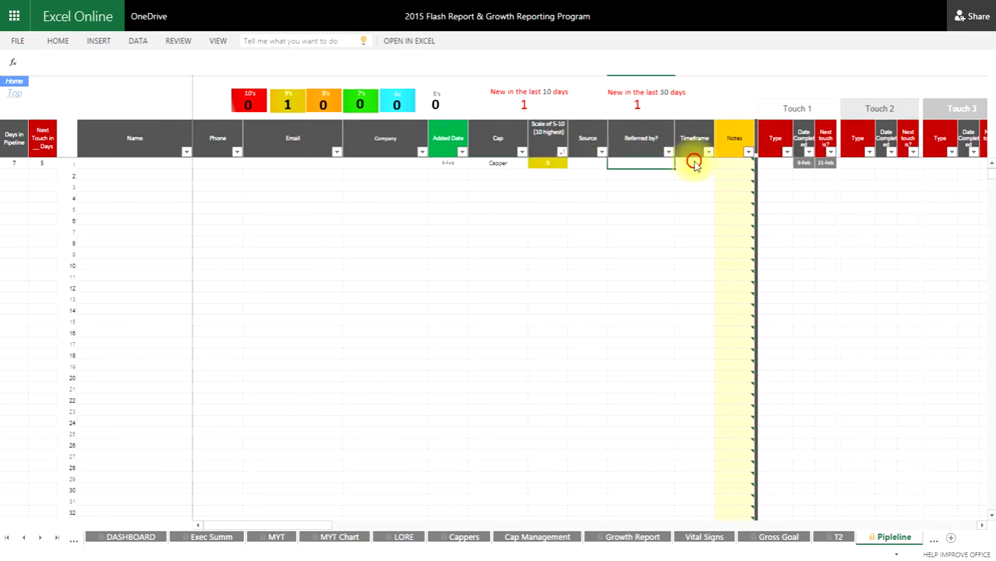
left_click(733, 166)
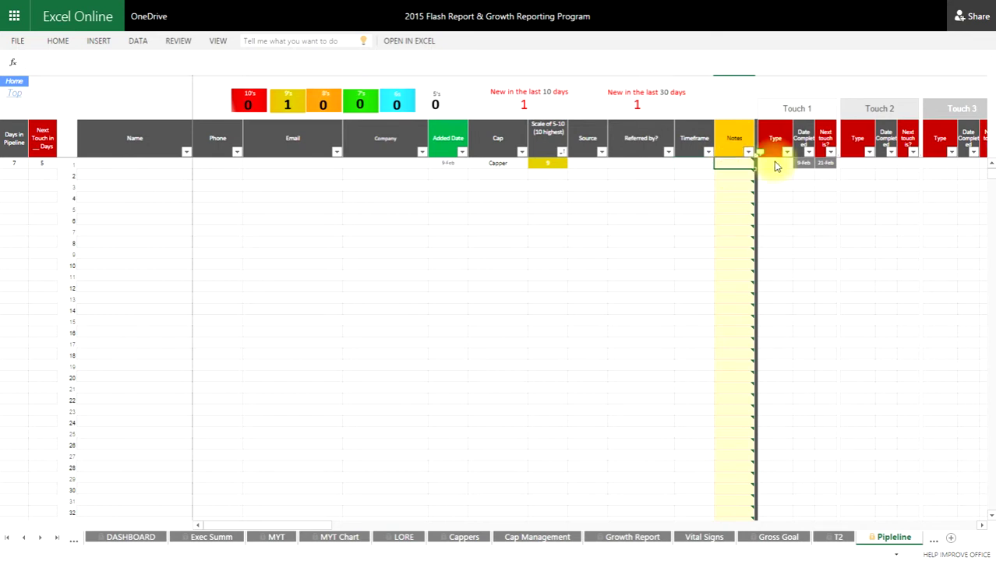
- Scroll right to bring the Touch 1–6 columns into view
left_click(988, 532)
left_click(985, 528)
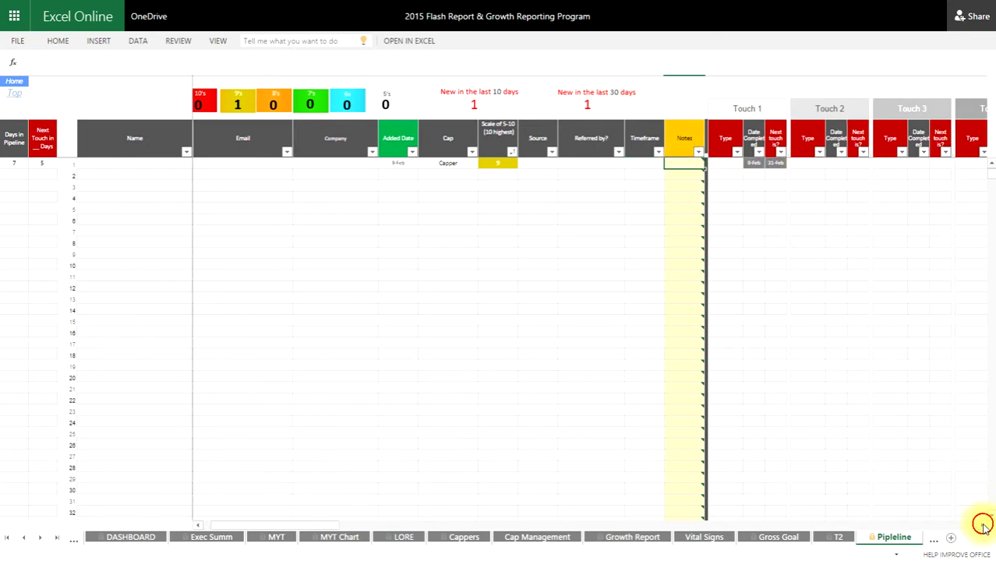
left_click(985, 528)
left_click(986, 529)
left_click(985, 528)
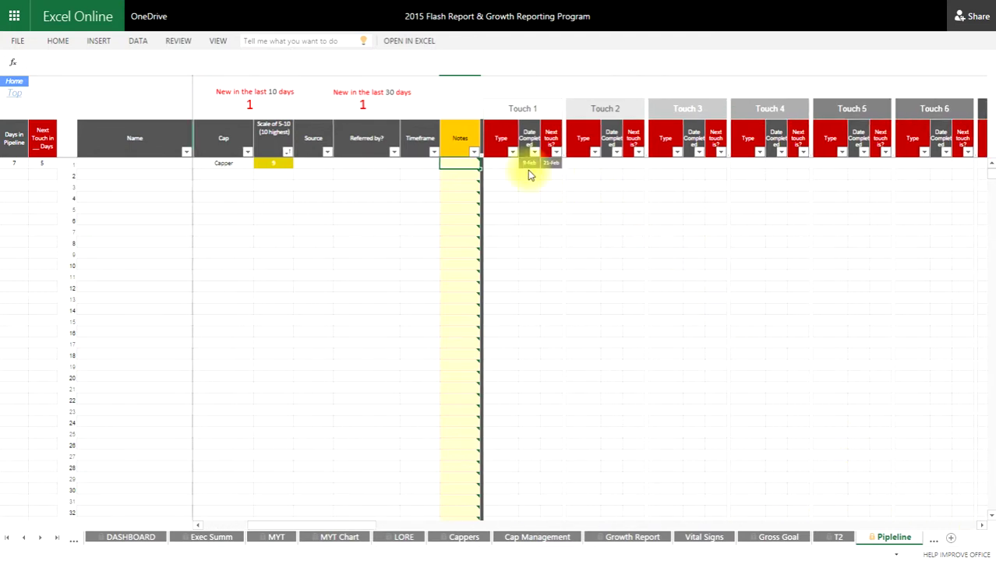
- Set the Touch 1 Type to call and clear the existing completed and next-touch dates
left_click(506, 162)
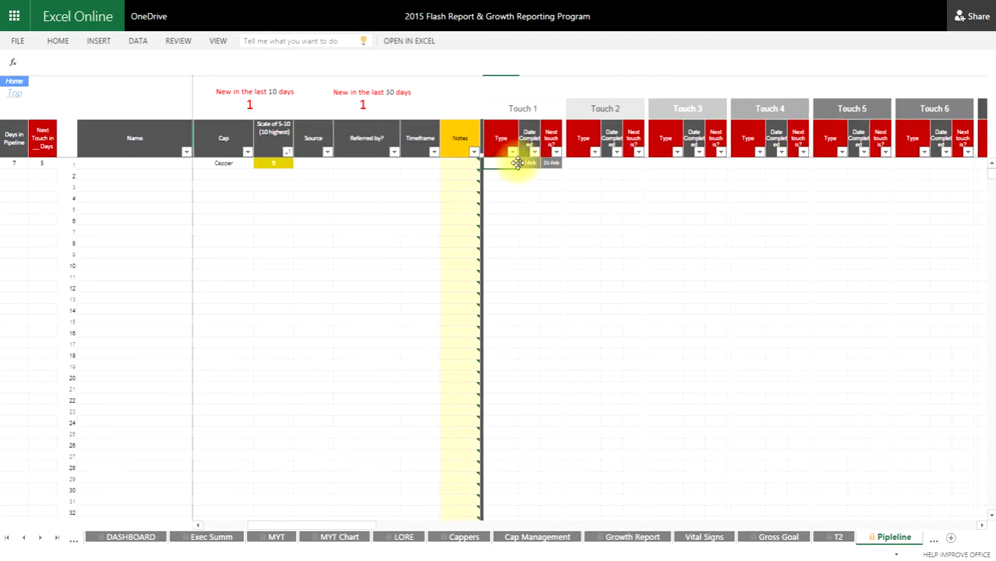
key("Tab")
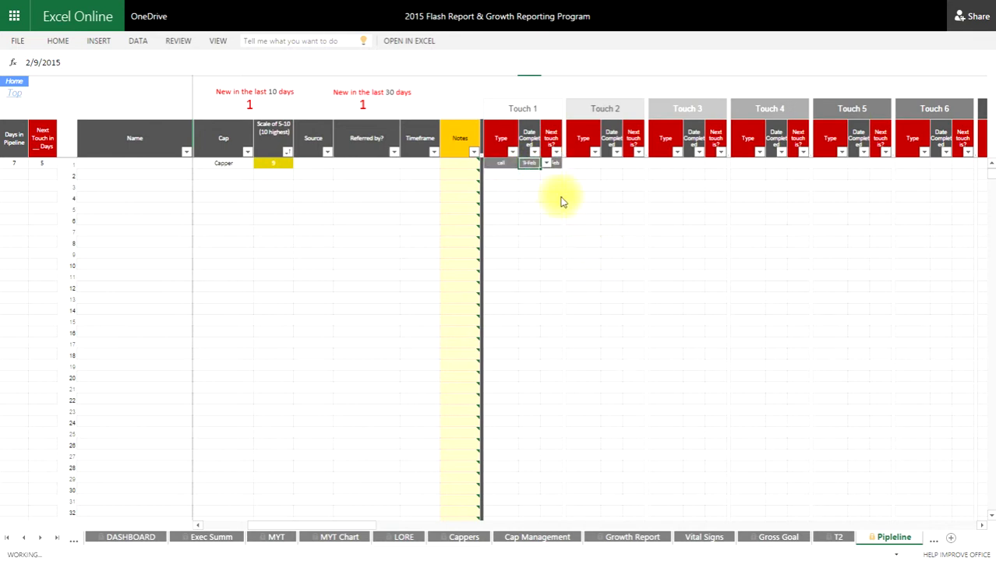
left_click(551, 165)
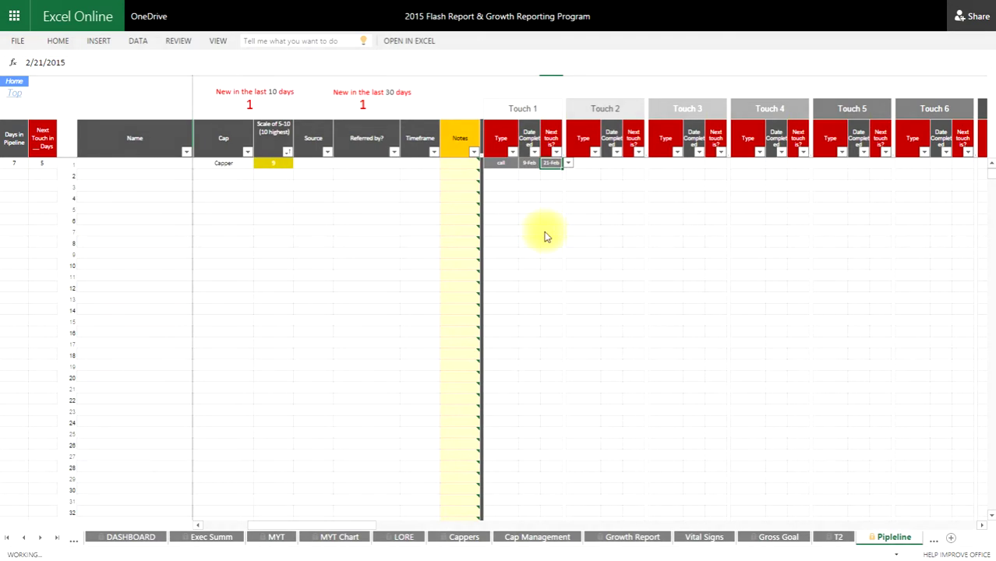
key("Delete")
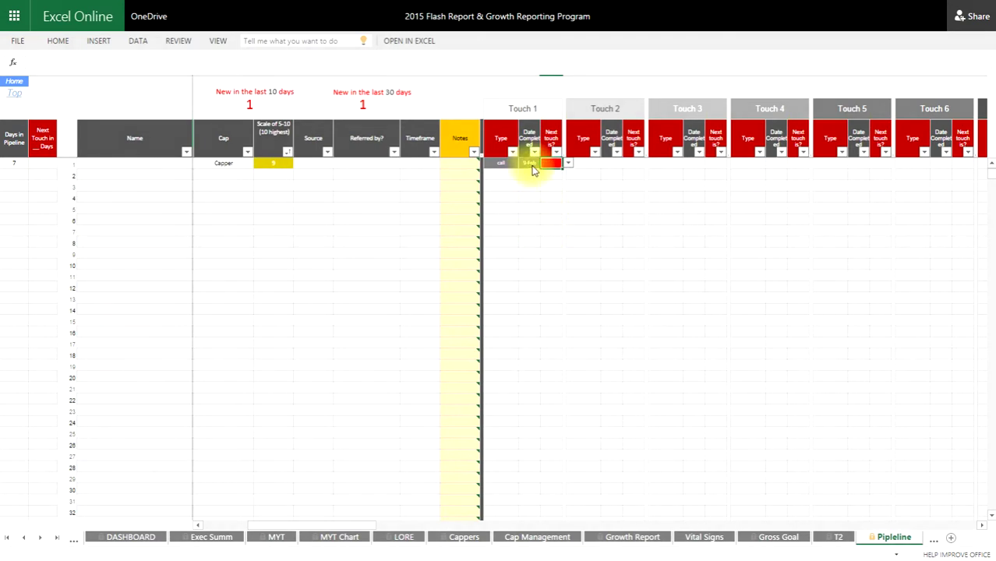
key("Left")
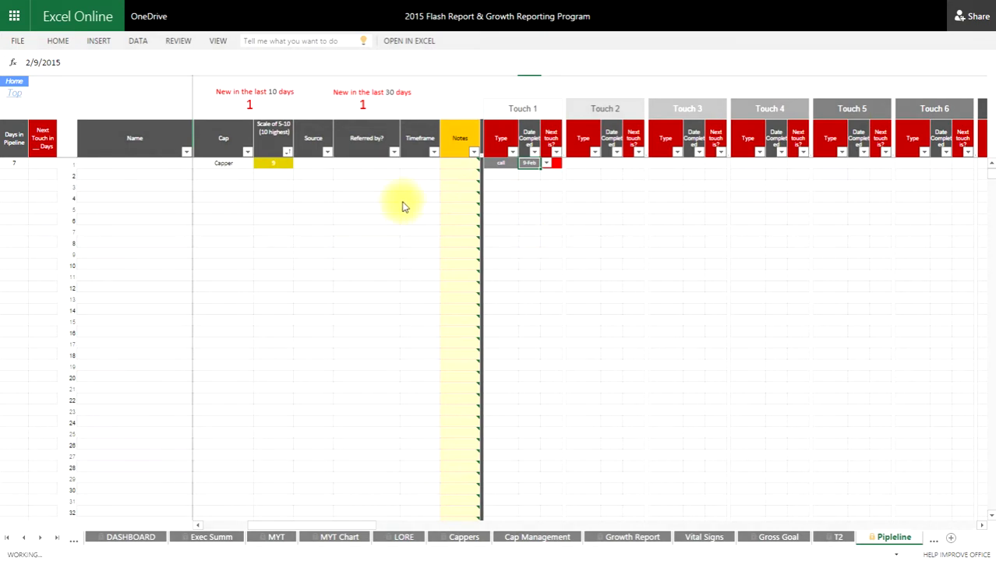
key("Delete")
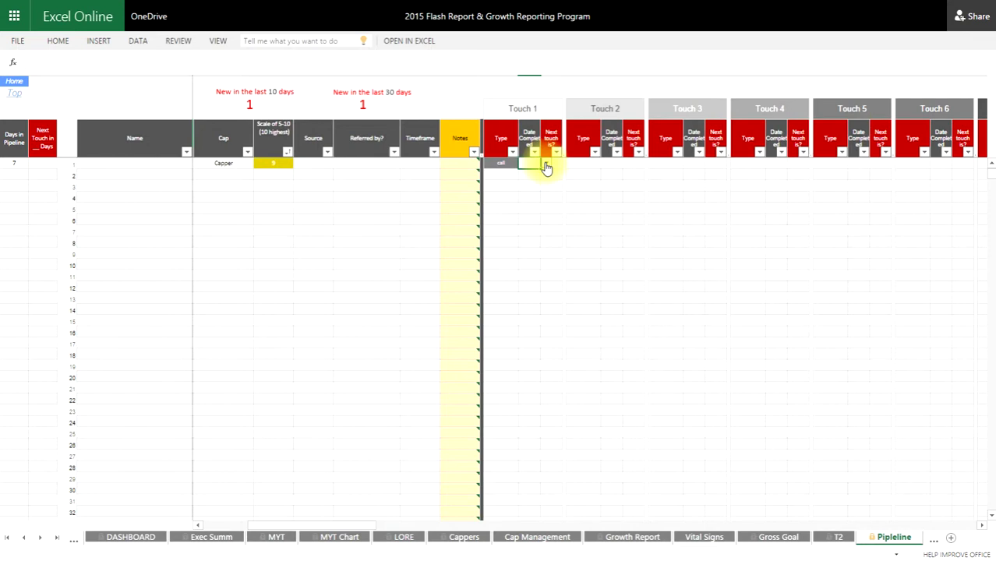
- Pick 2/13 as the Touch 1 completed date and 2/26 as the next touch
left_click(546, 167)
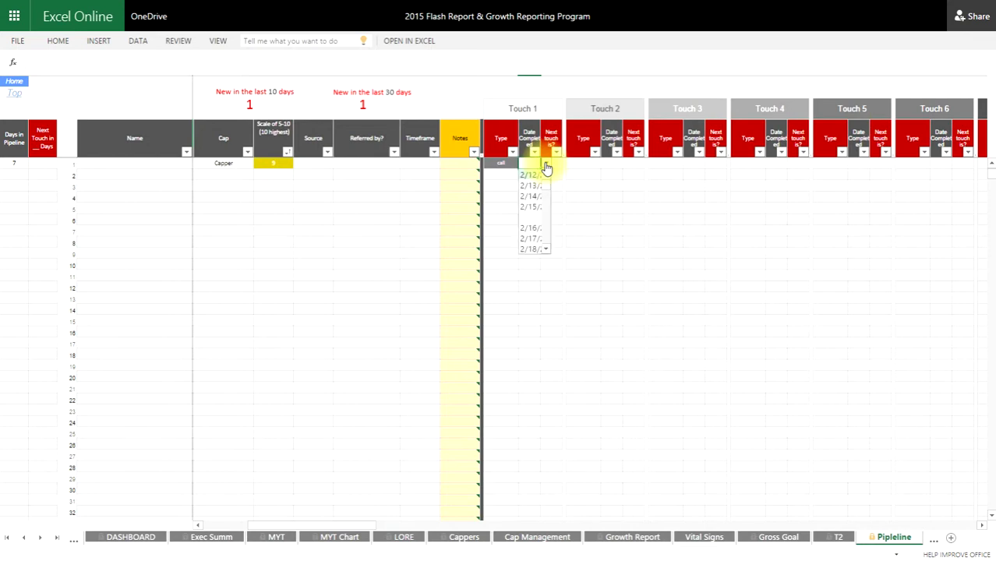
left_click(530, 185)
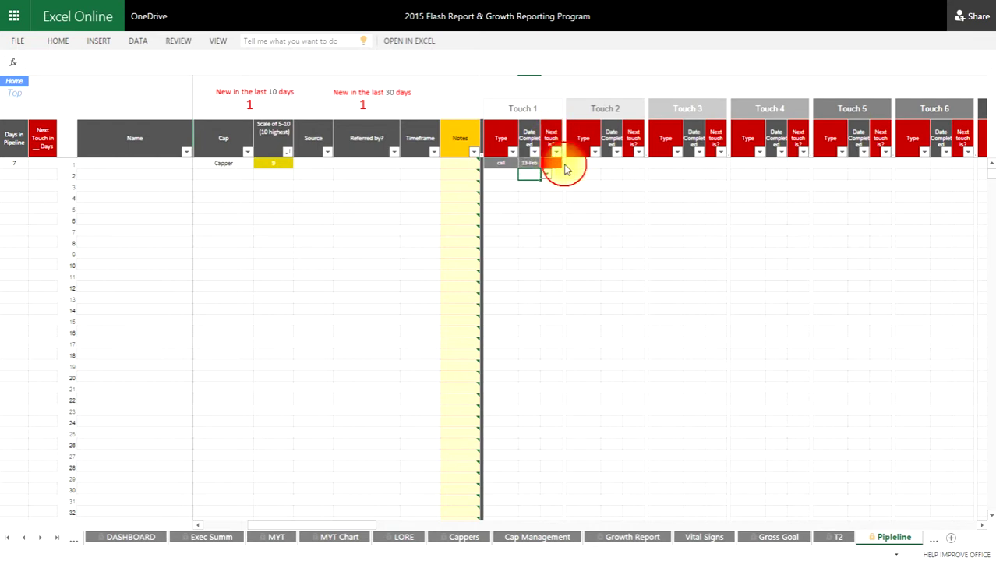
left_click(558, 164)
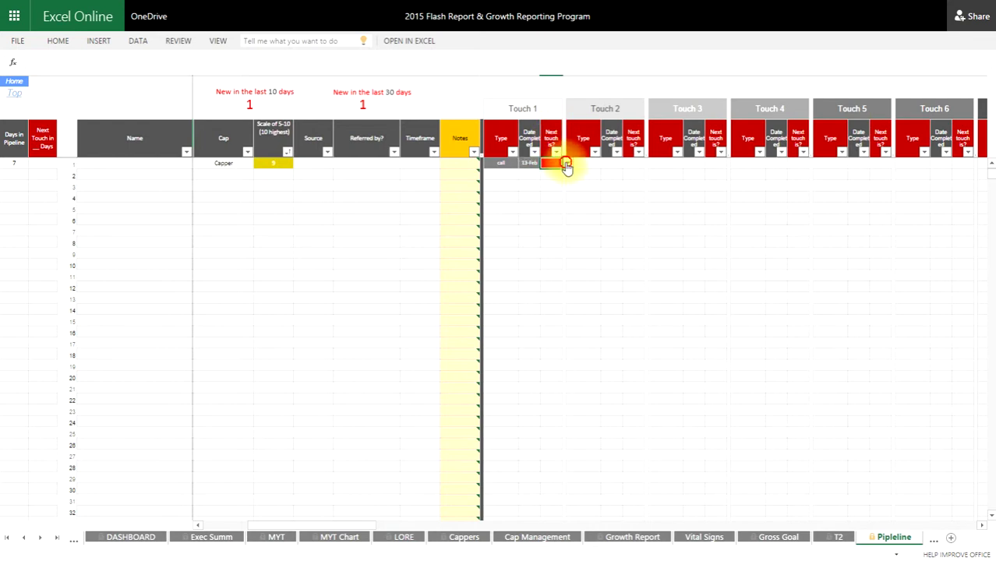
left_click(566, 164)
scroll(570, 217, "down", 2)
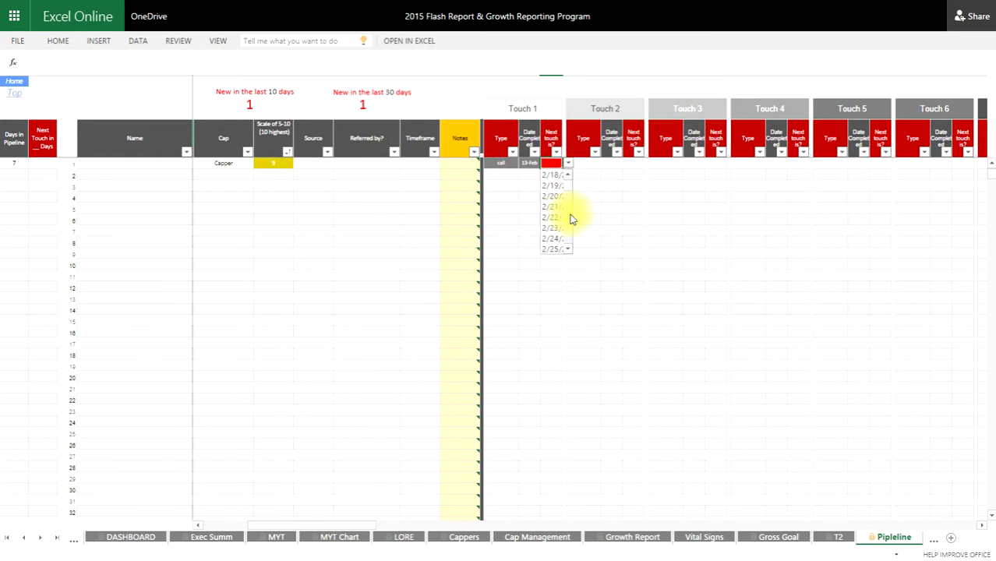
scroll(557, 234, "down", 1)
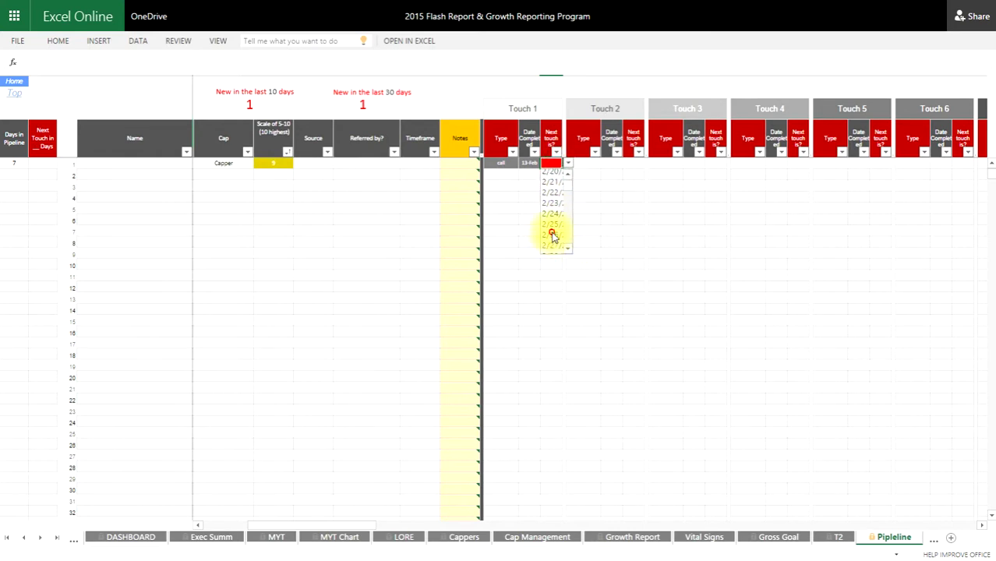
left_click(552, 236)
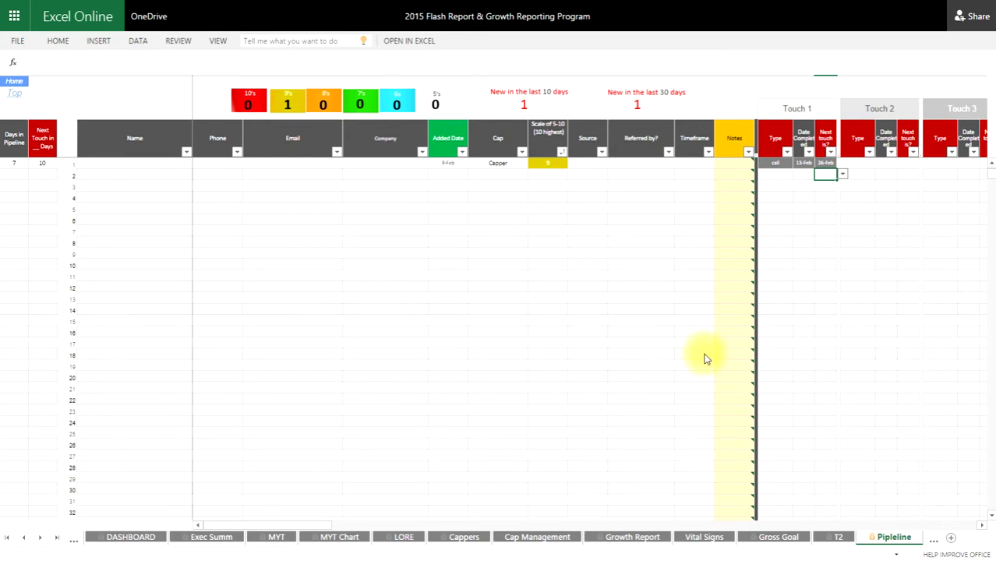
- Select the Touch 2 Type cell, a Referred by? cell, and an empty row-4 Added Date cell
left_click(862, 165)
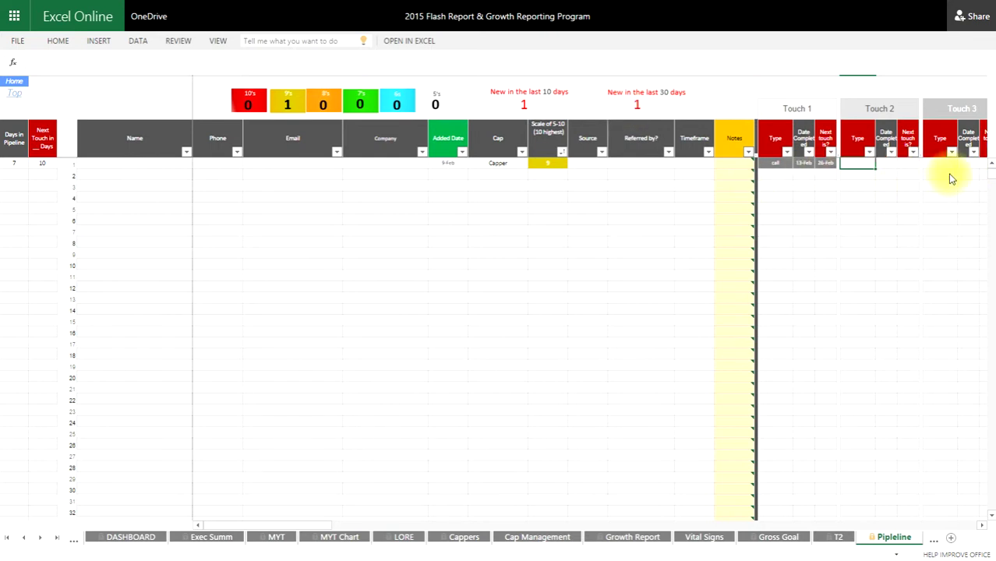
left_click(640, 173)
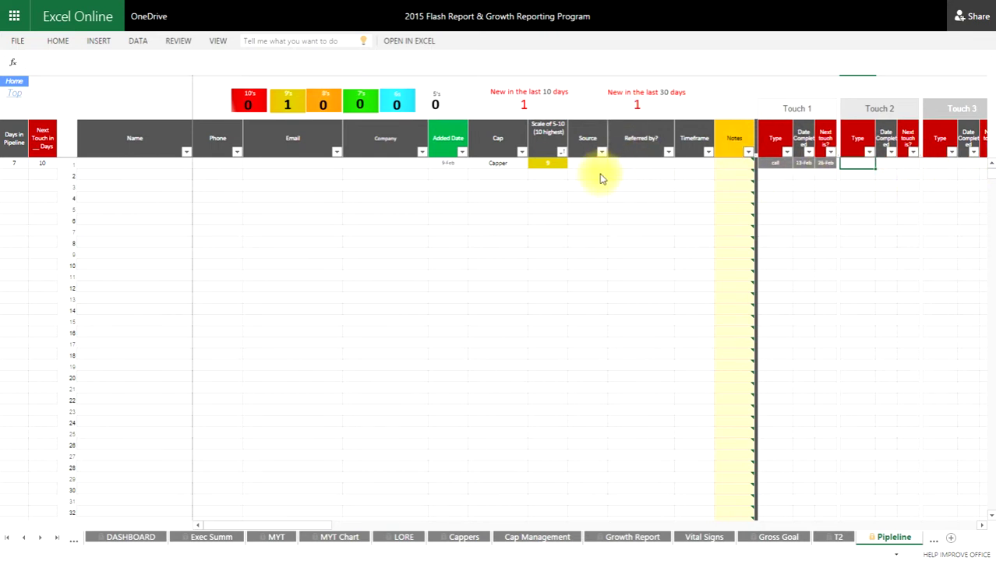
left_click(435, 198)
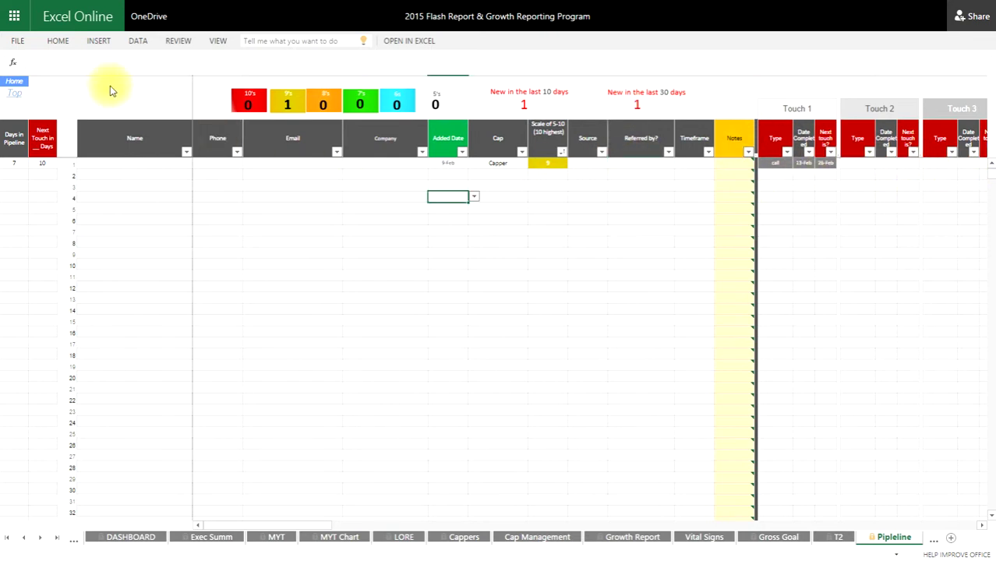
- Return to the HOME dashboard, then open the Command Central sheet
left_click(11, 82)
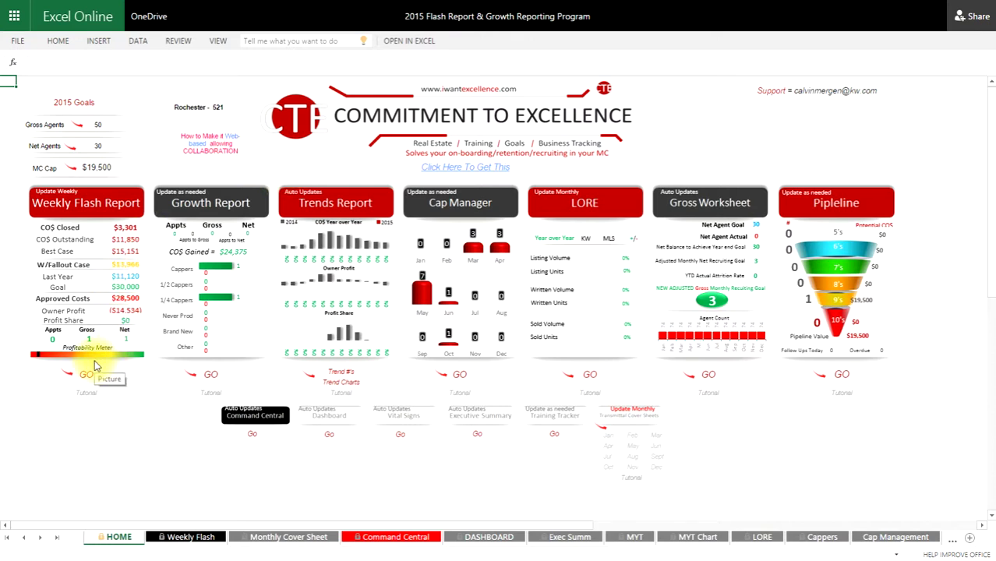
left_click(252, 436)
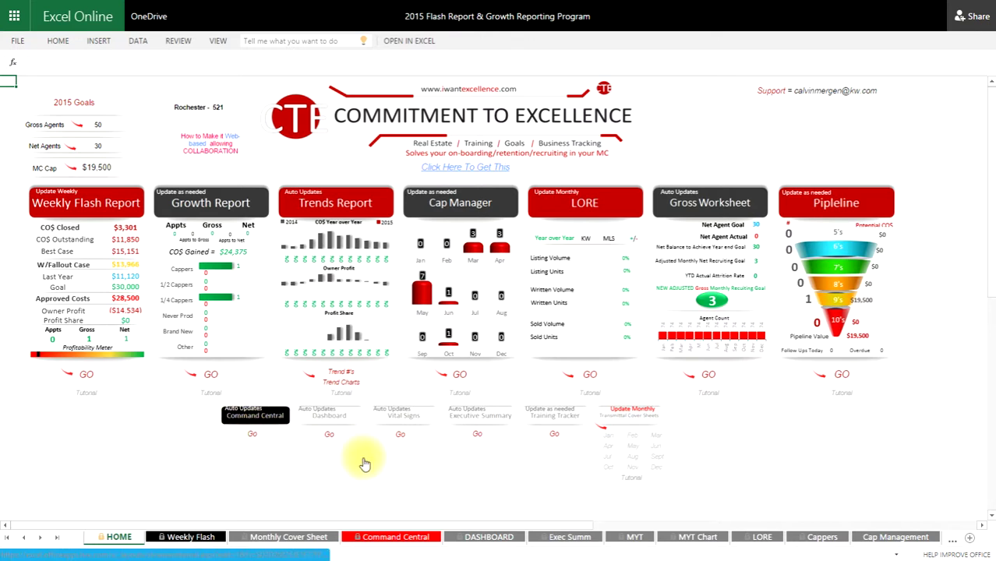